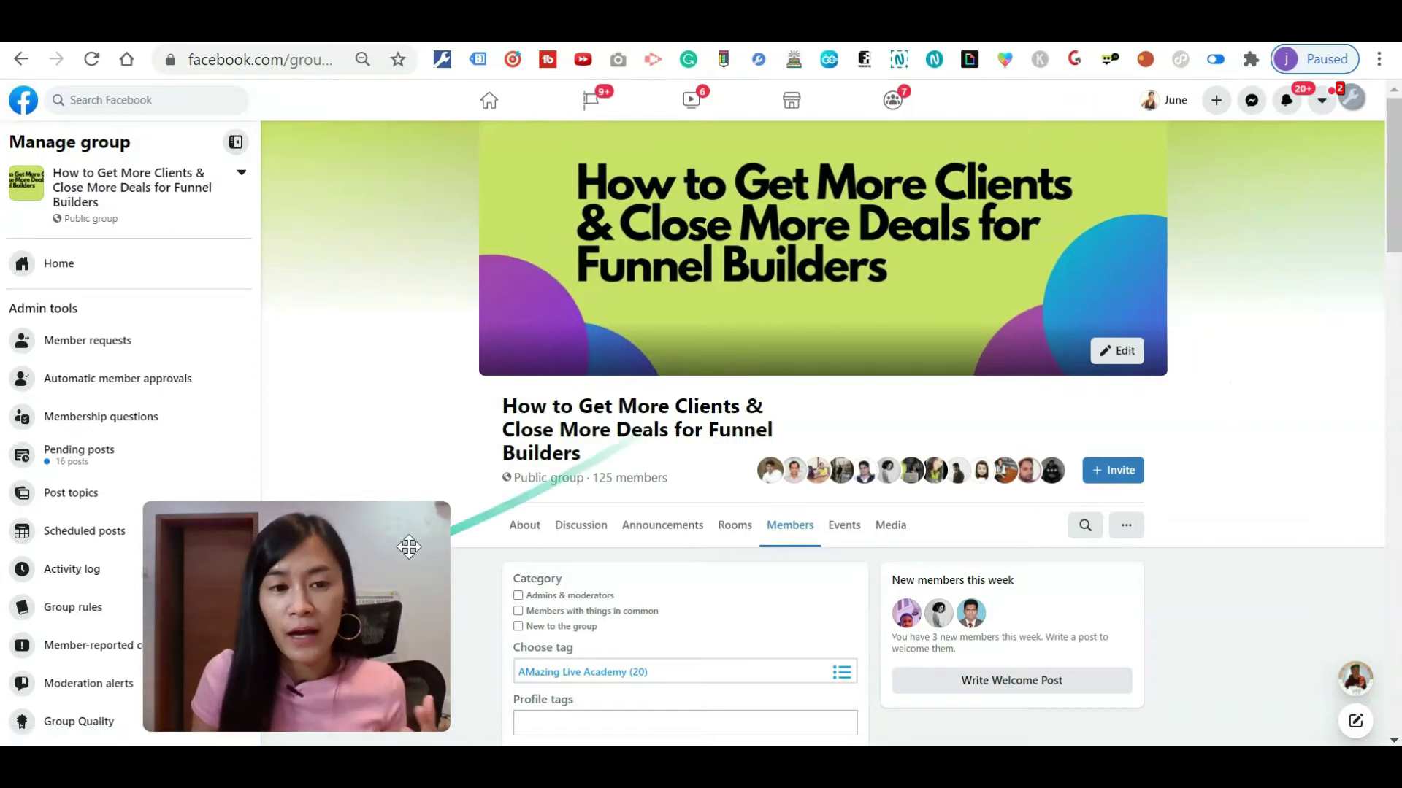
Bring up the Group Convert popup from the toolbar, closing and reopening it to its Home screen
drag(379, 632, 1158, 635)
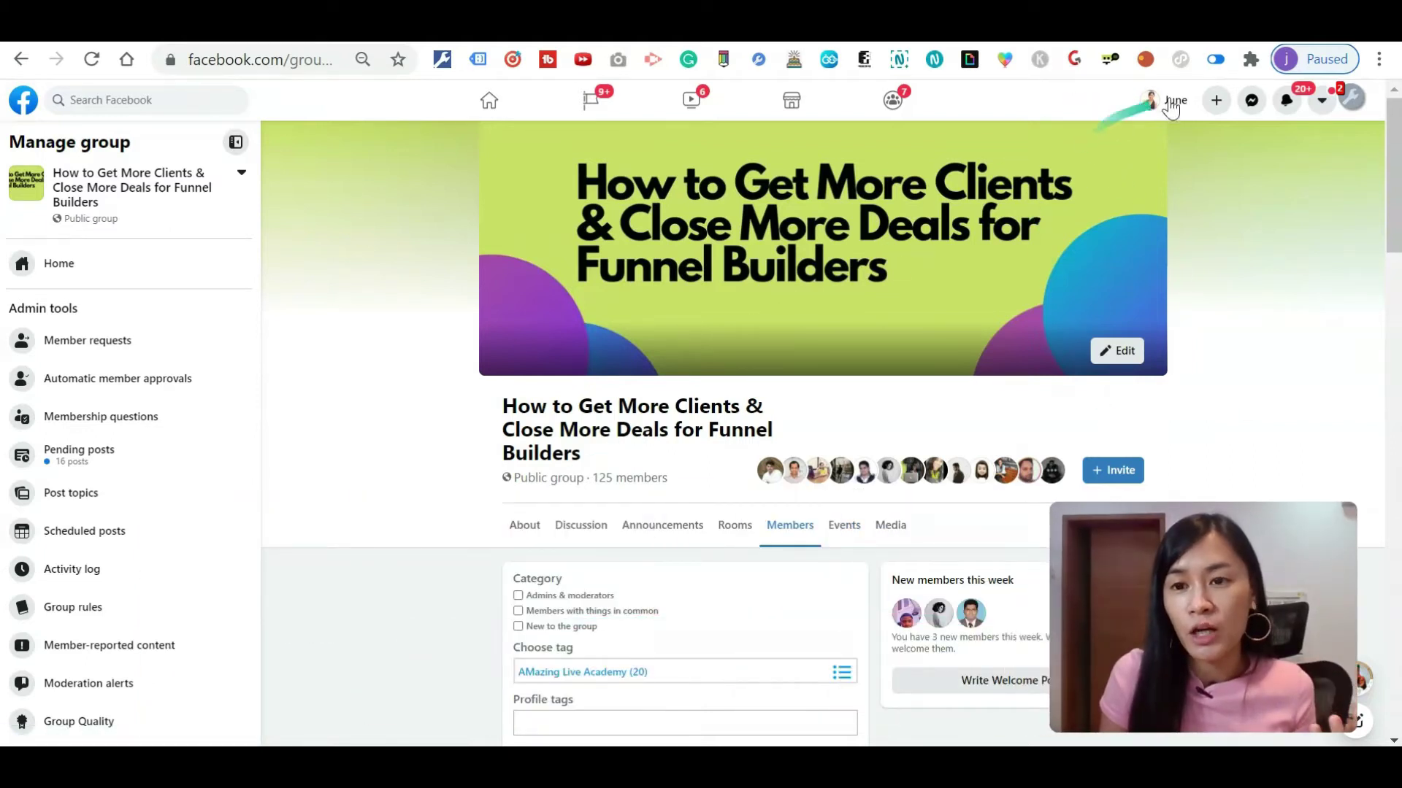
click(1074, 59)
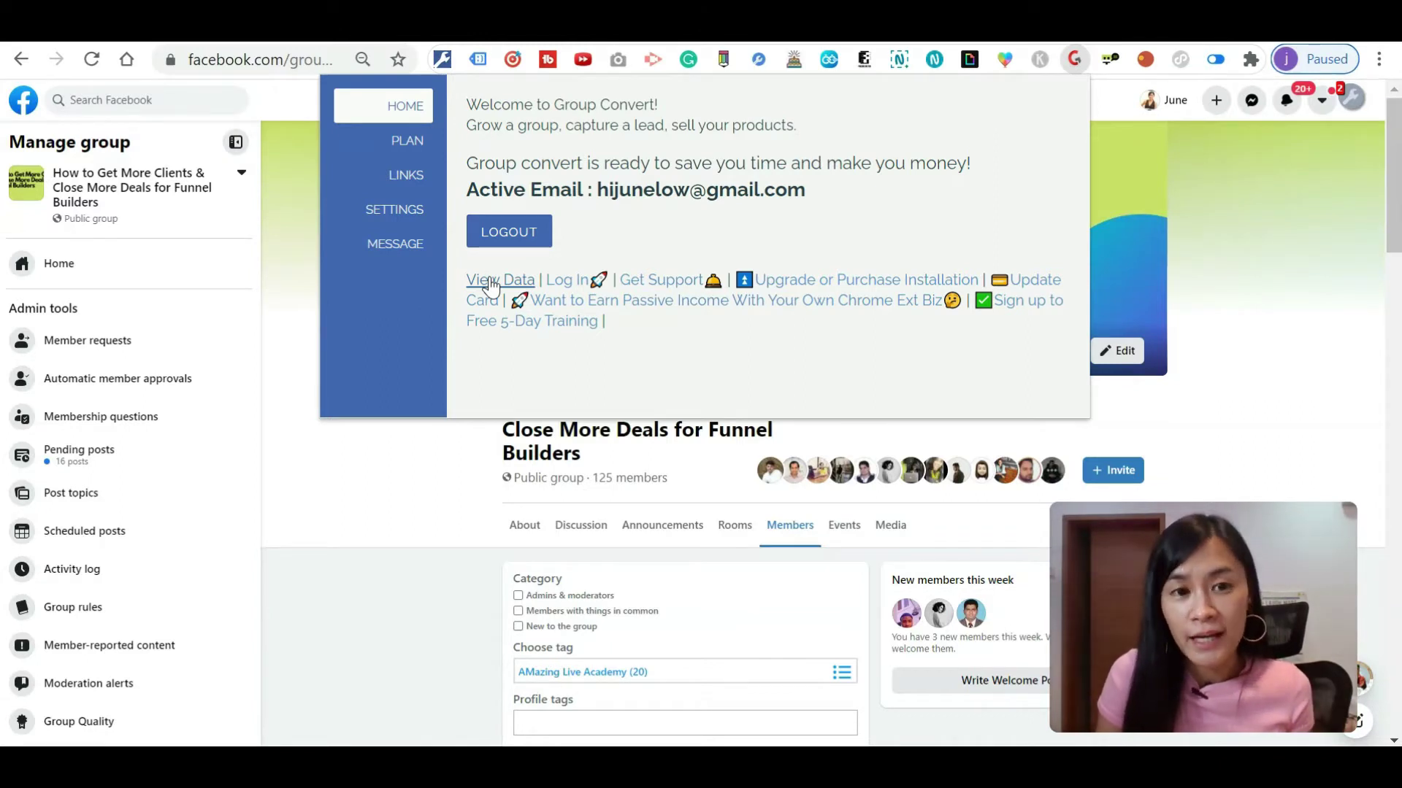
click(311, 269)
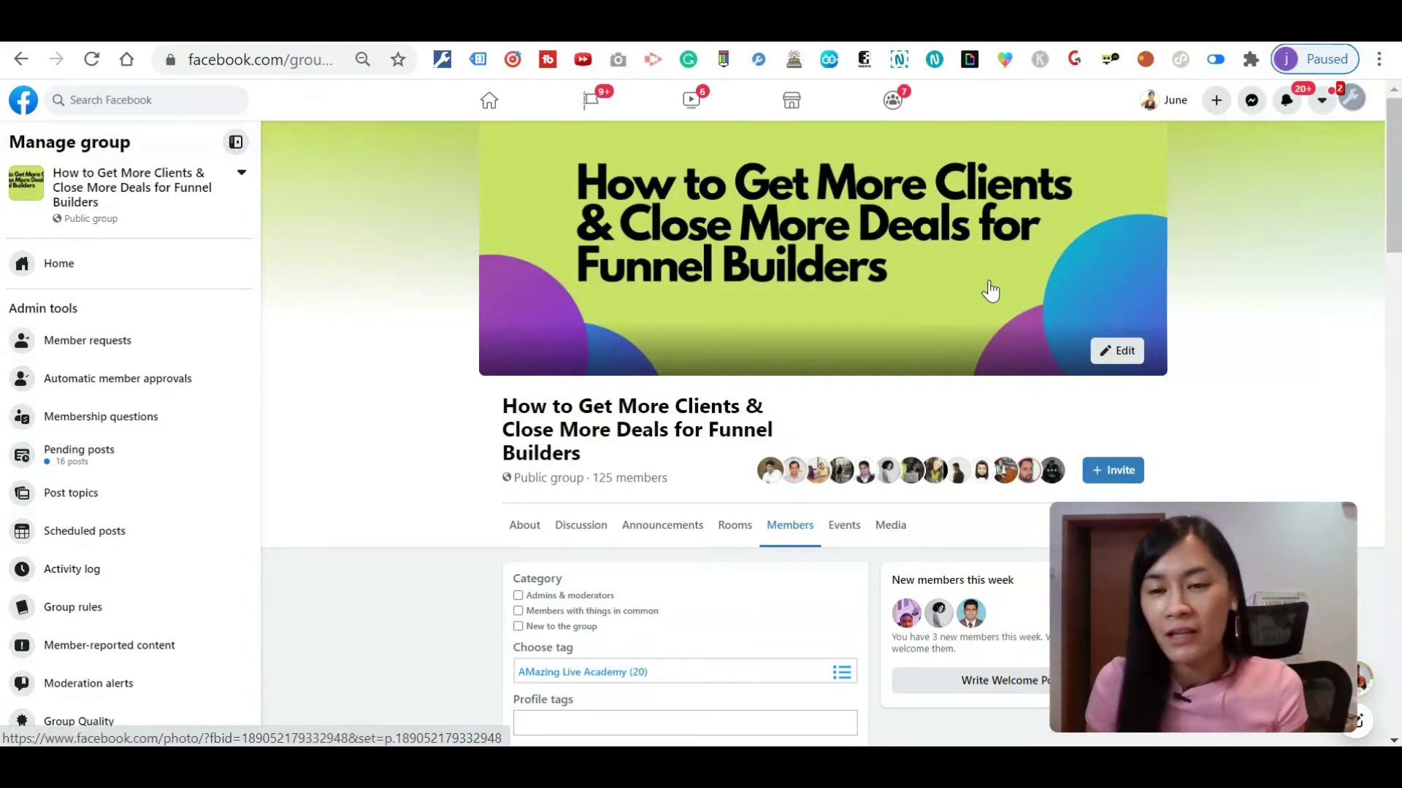
click(1075, 61)
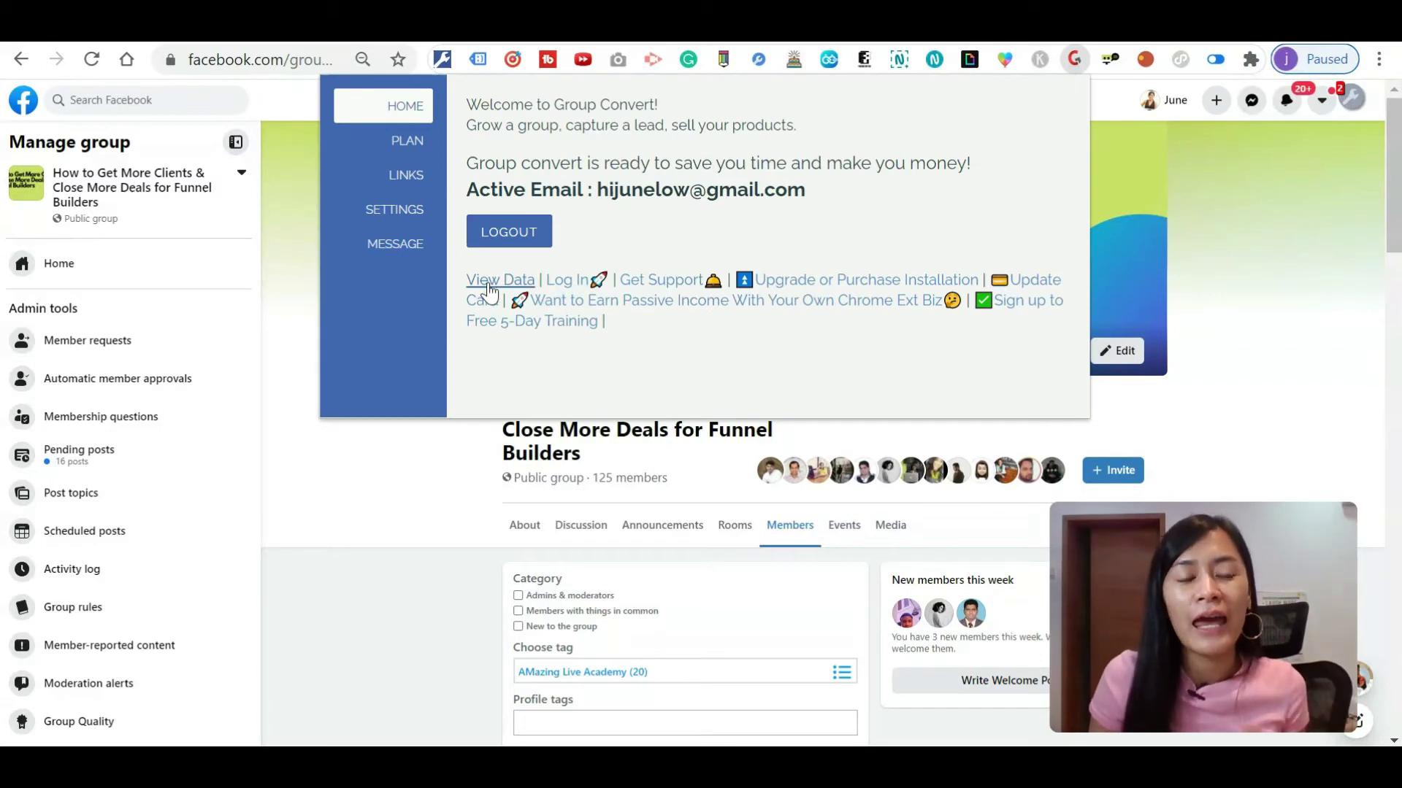
Open the extension's View Data page and glance at the saved-groups list
click(489, 284)
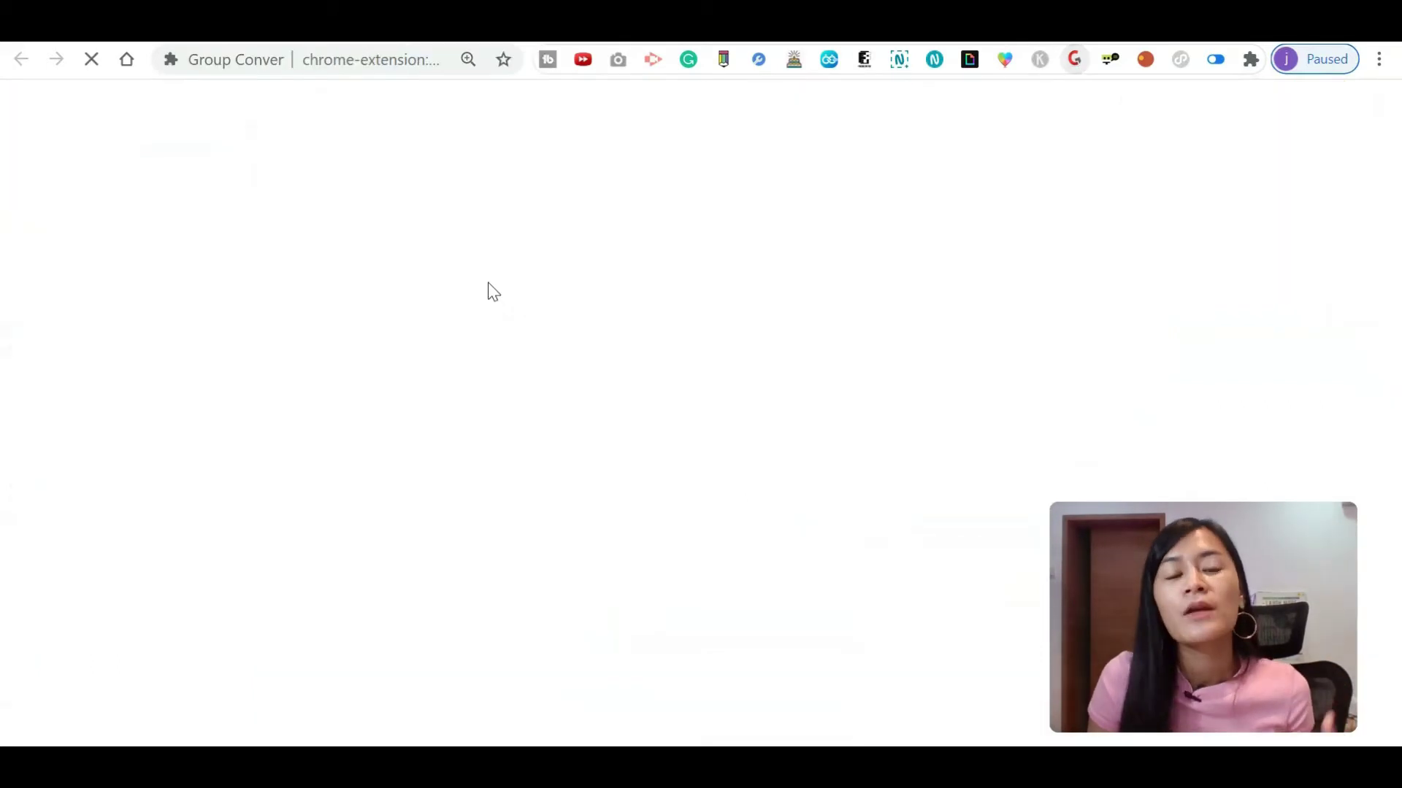
click(732, 480)
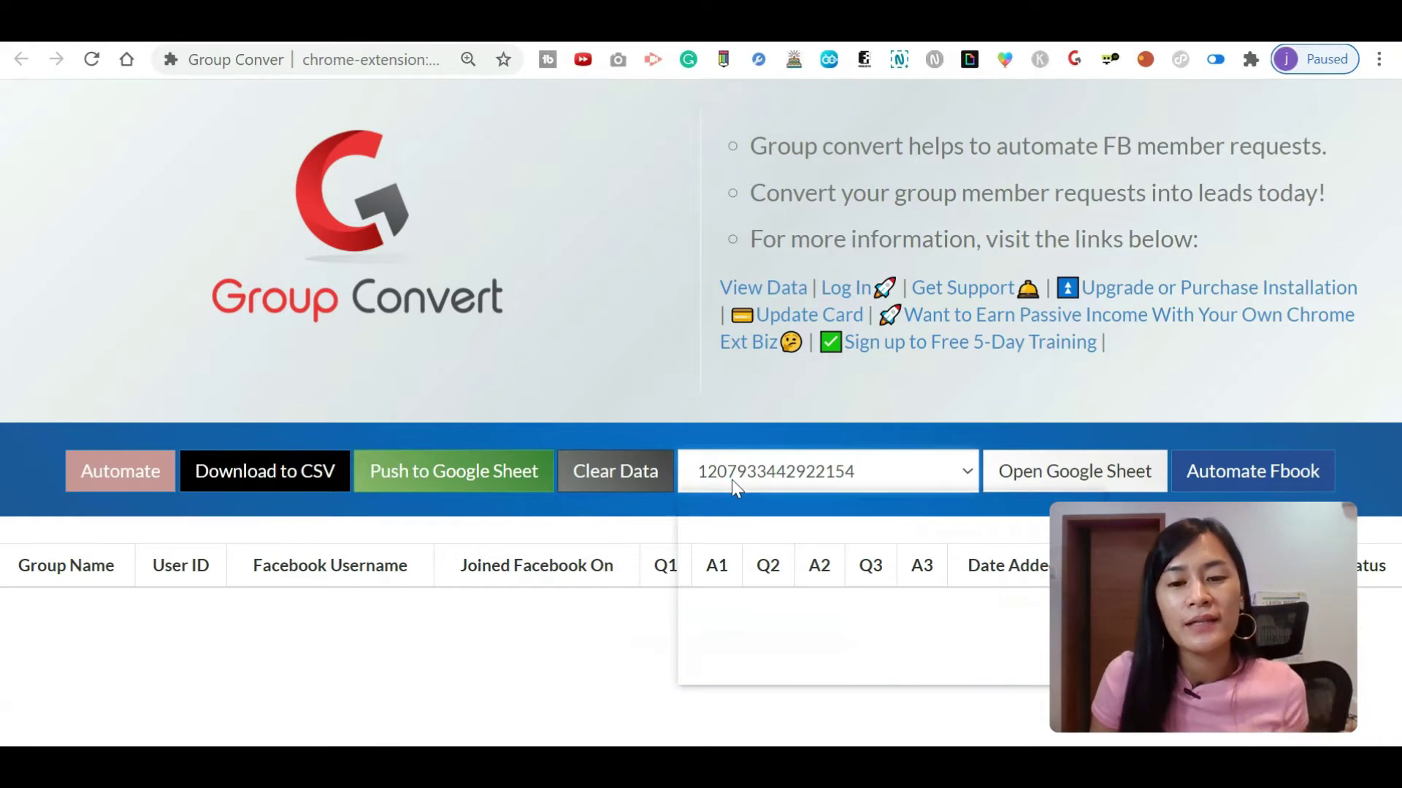
click(738, 477)
drag(1176, 516, 150, 150)
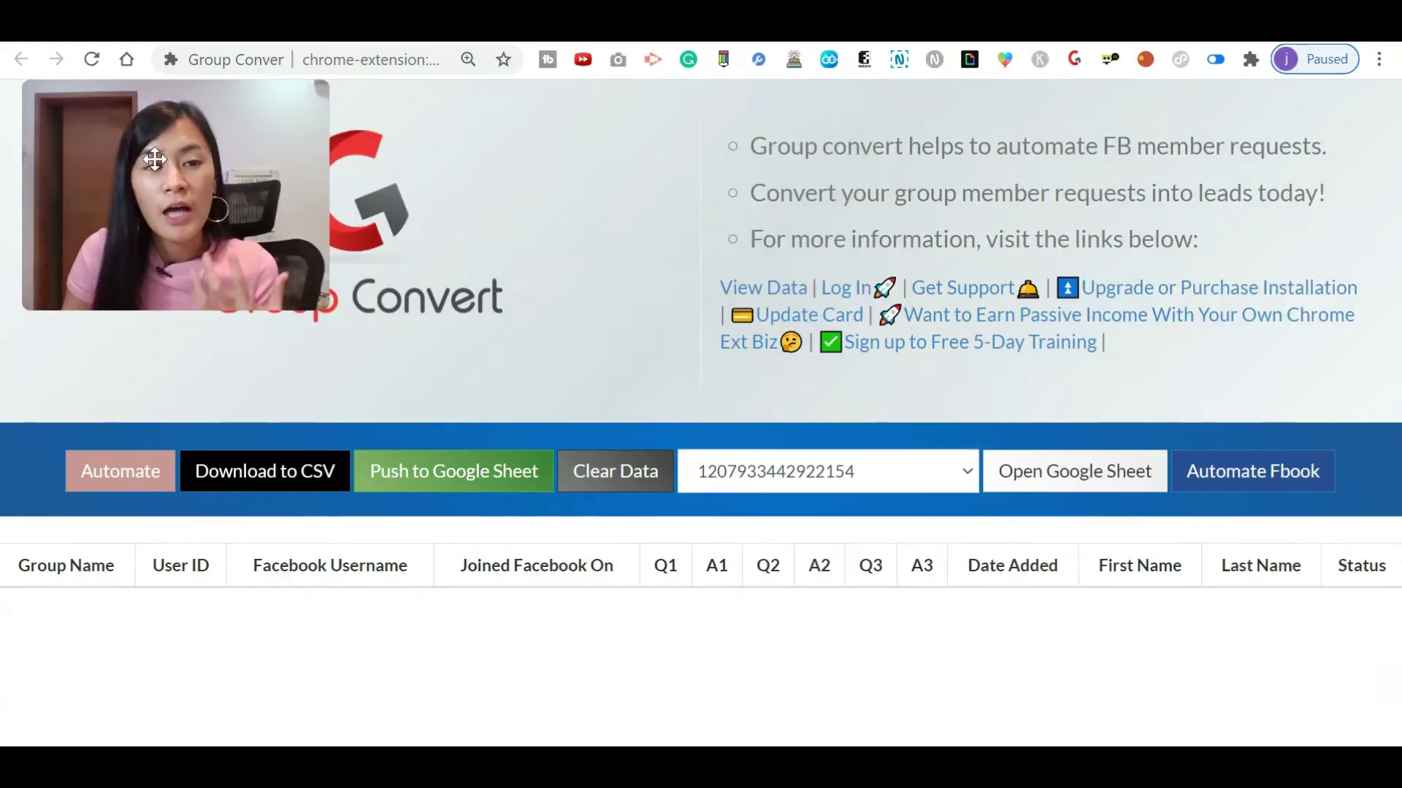
click(882, 489)
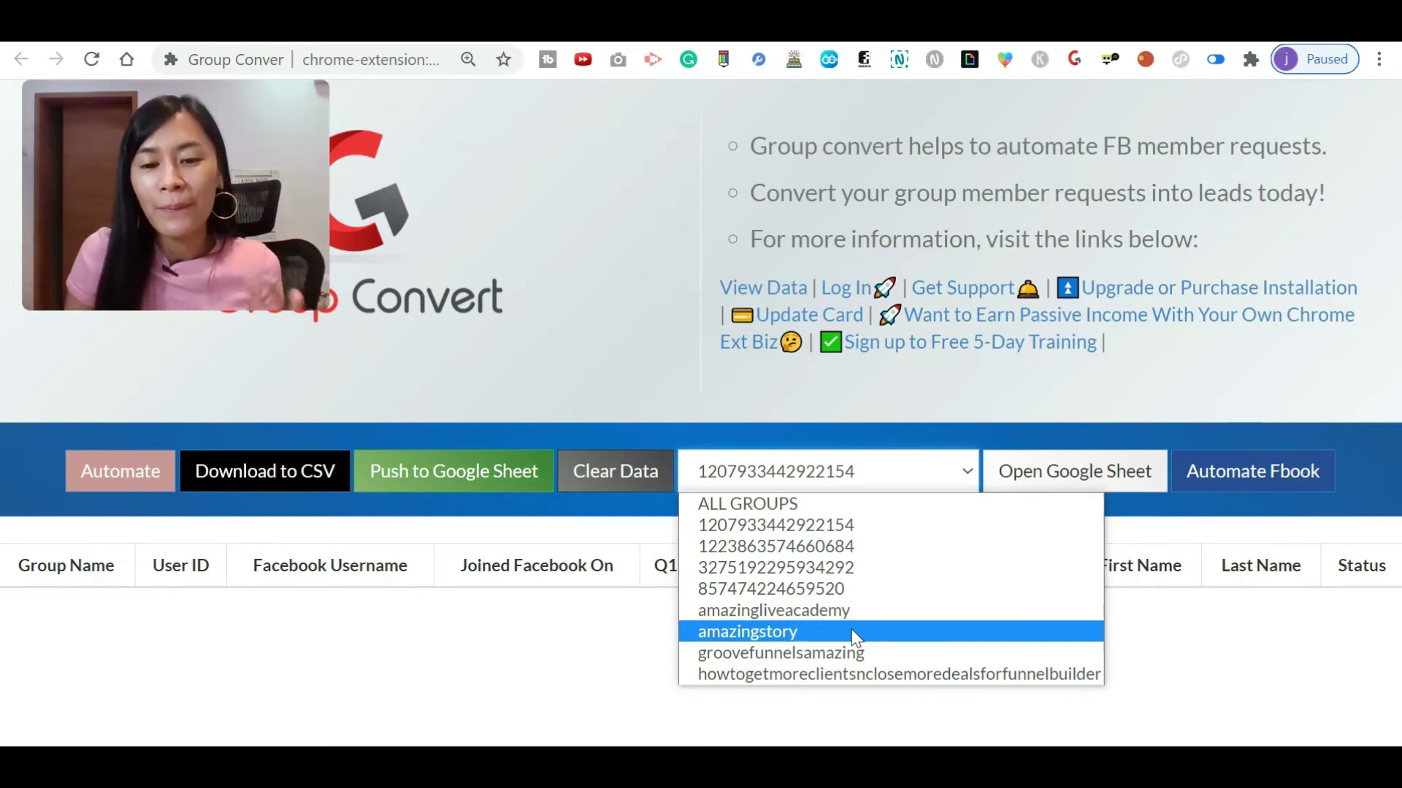
click(832, 525)
click(869, 473)
click(844, 547)
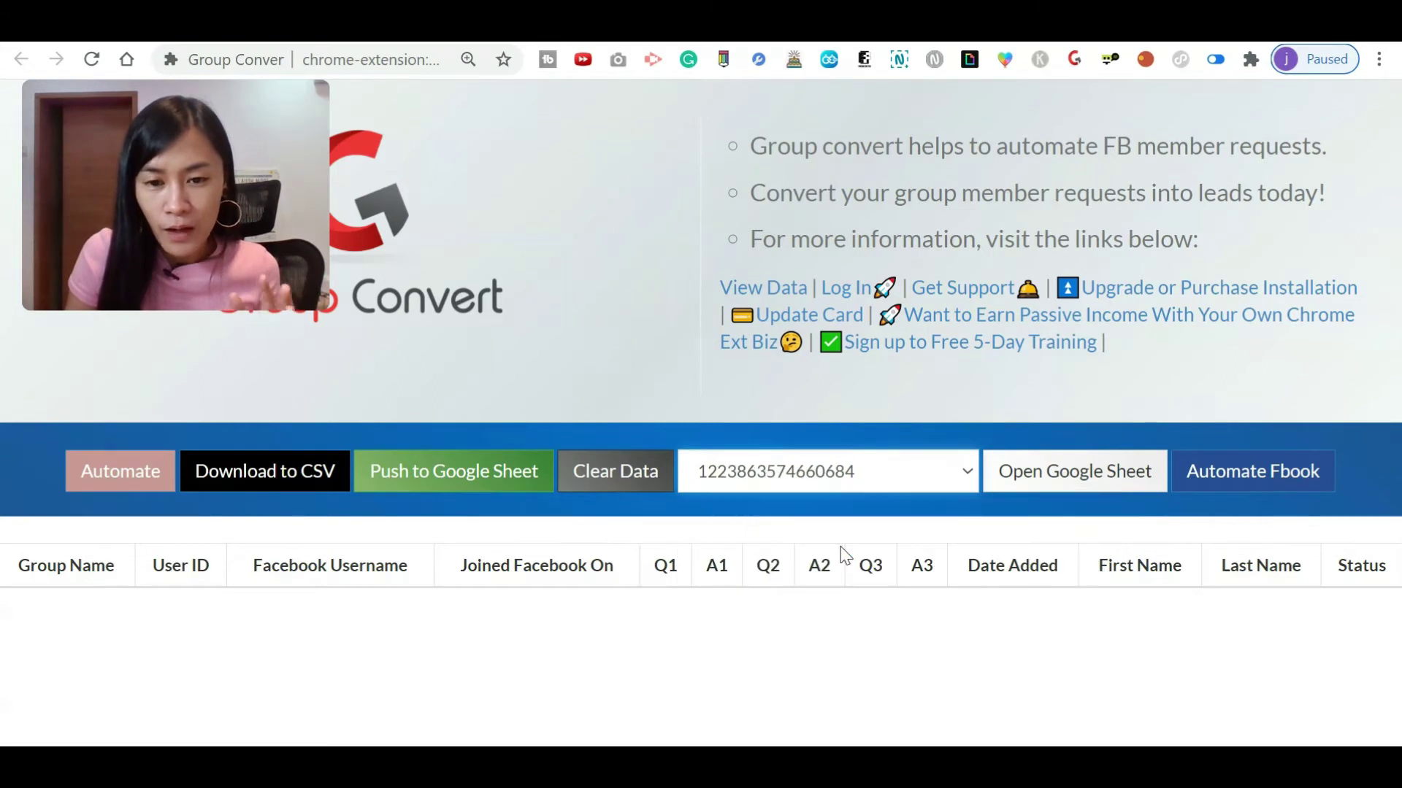
click(803, 481)
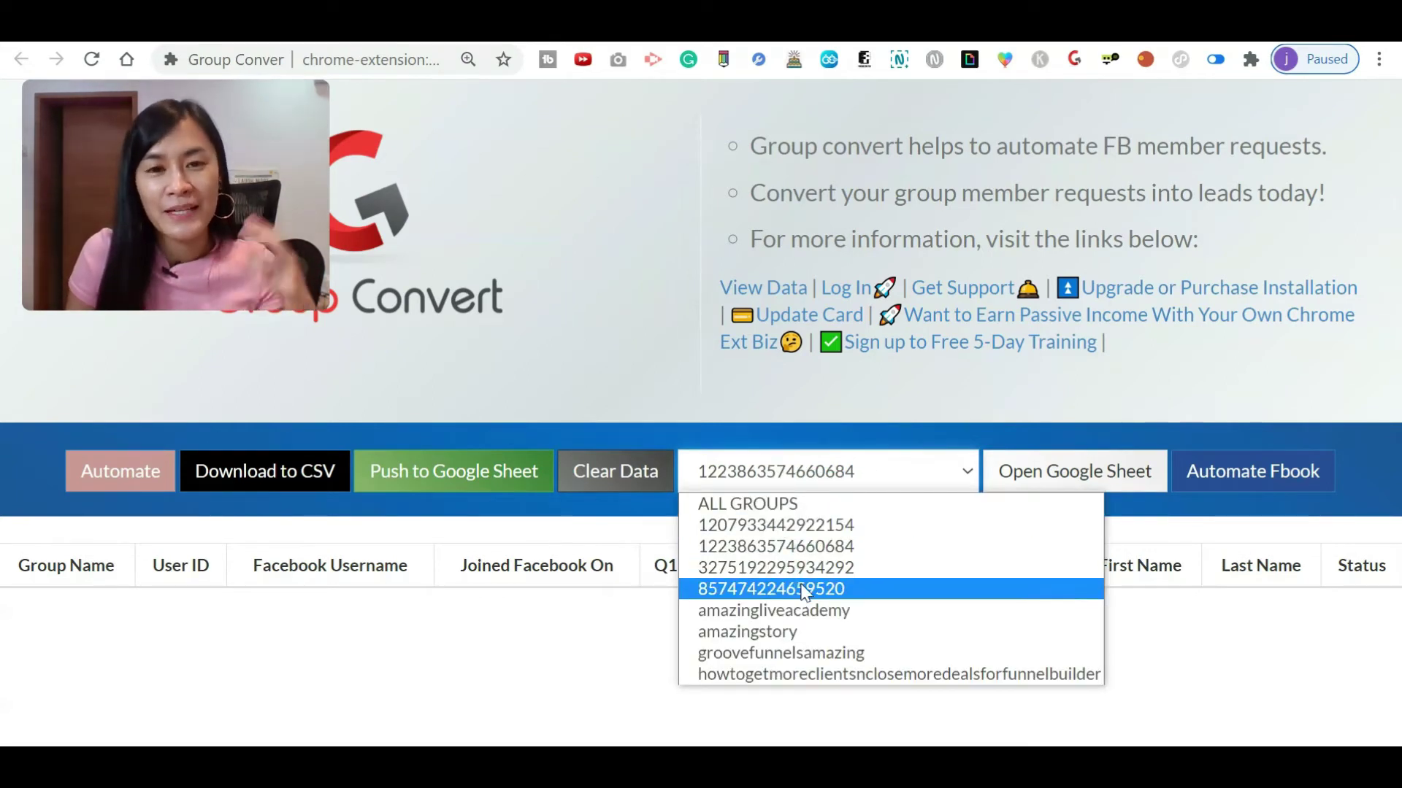
click(807, 569)
click(819, 488)
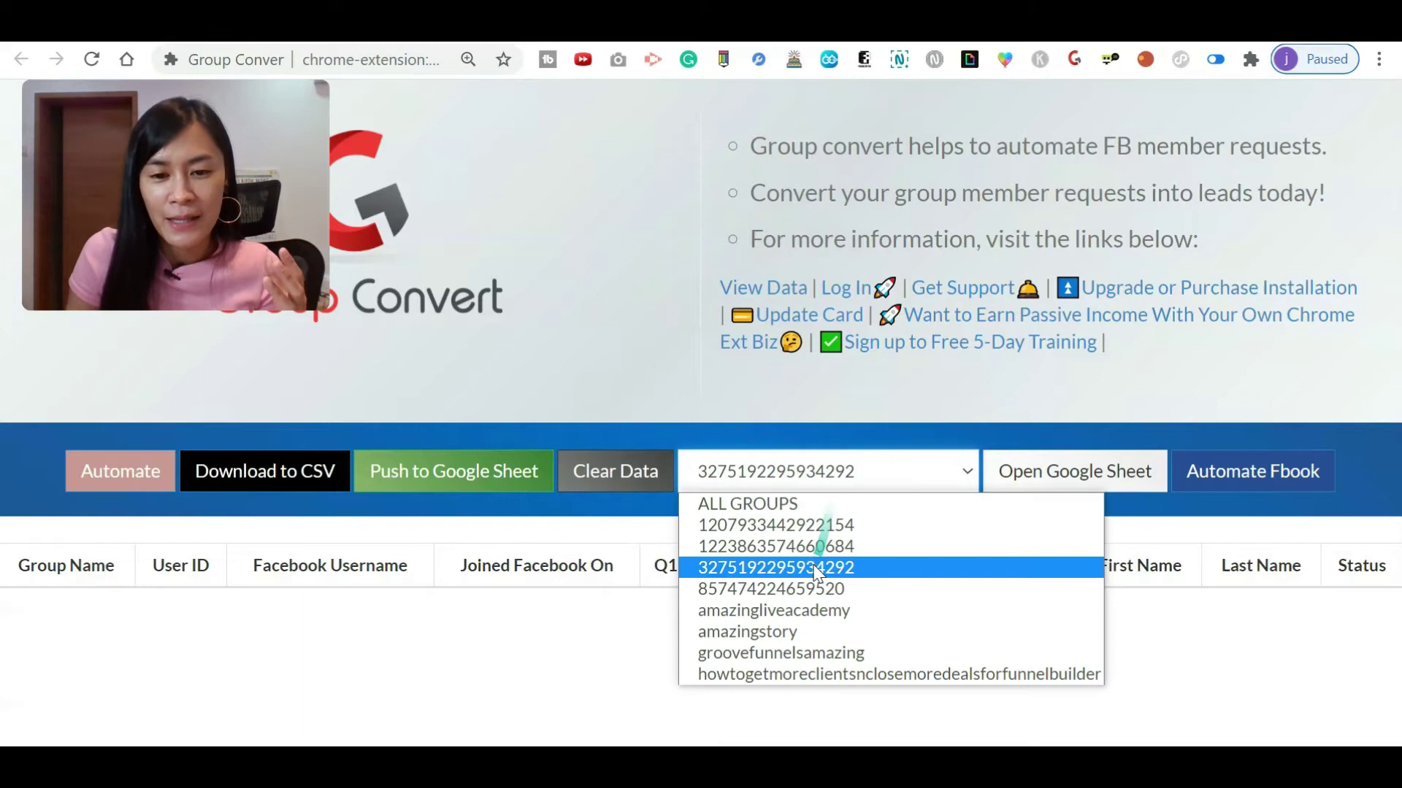
click(808, 595)
scroll(767, 563, down, 10)
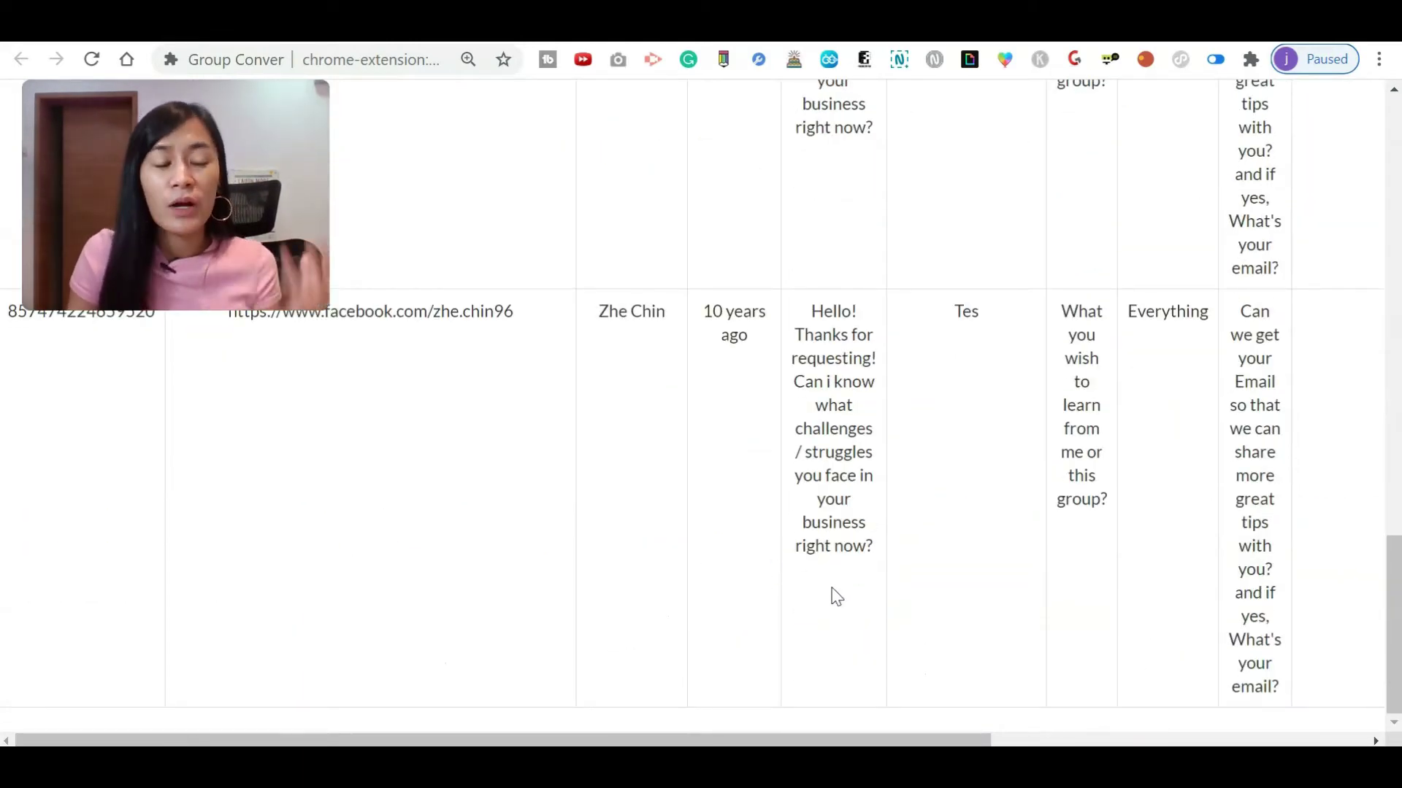
mouse_move(128, 167)
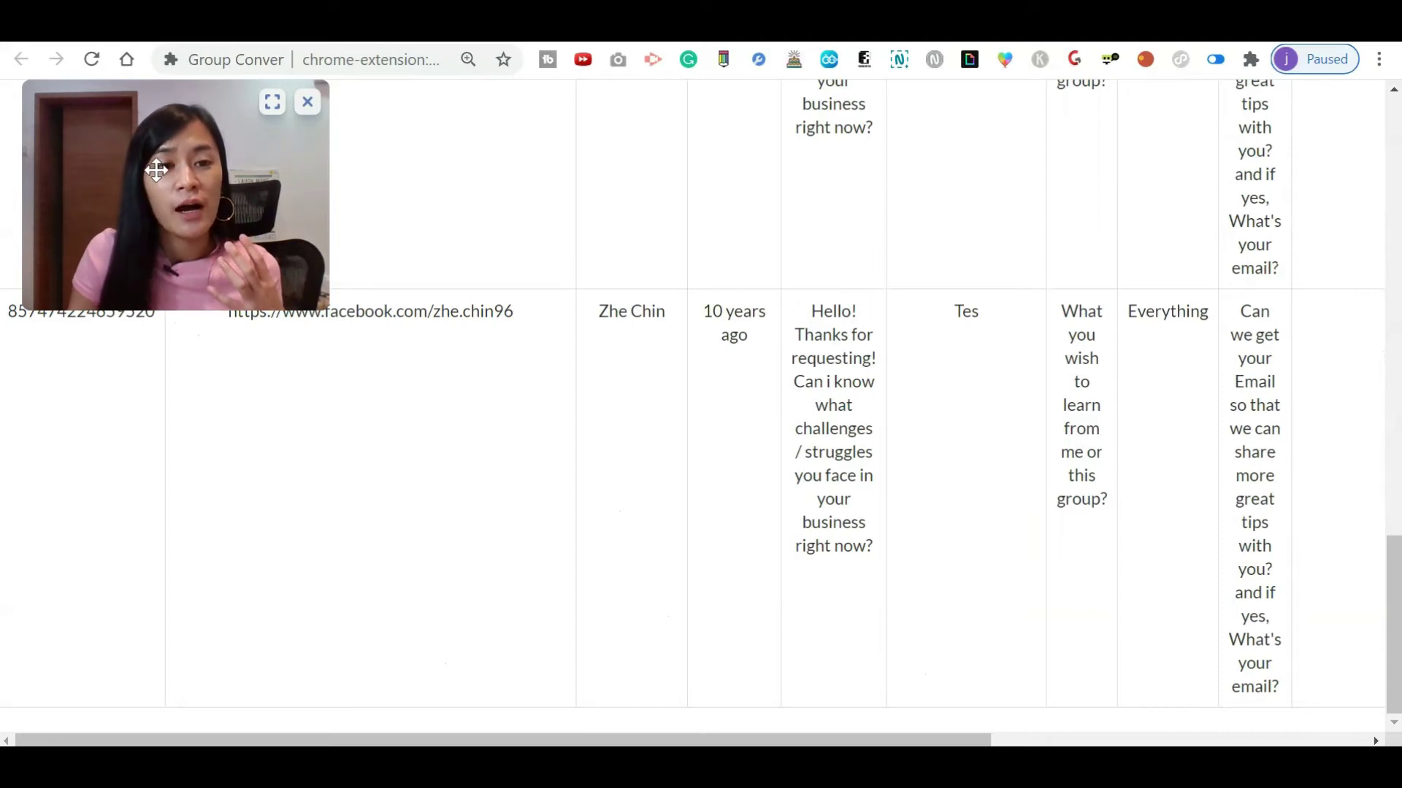
mouse_move(157, 170)
mouse_down()
mouse_move(156, 147)
mouse_move(135, 157)
mouse_up()
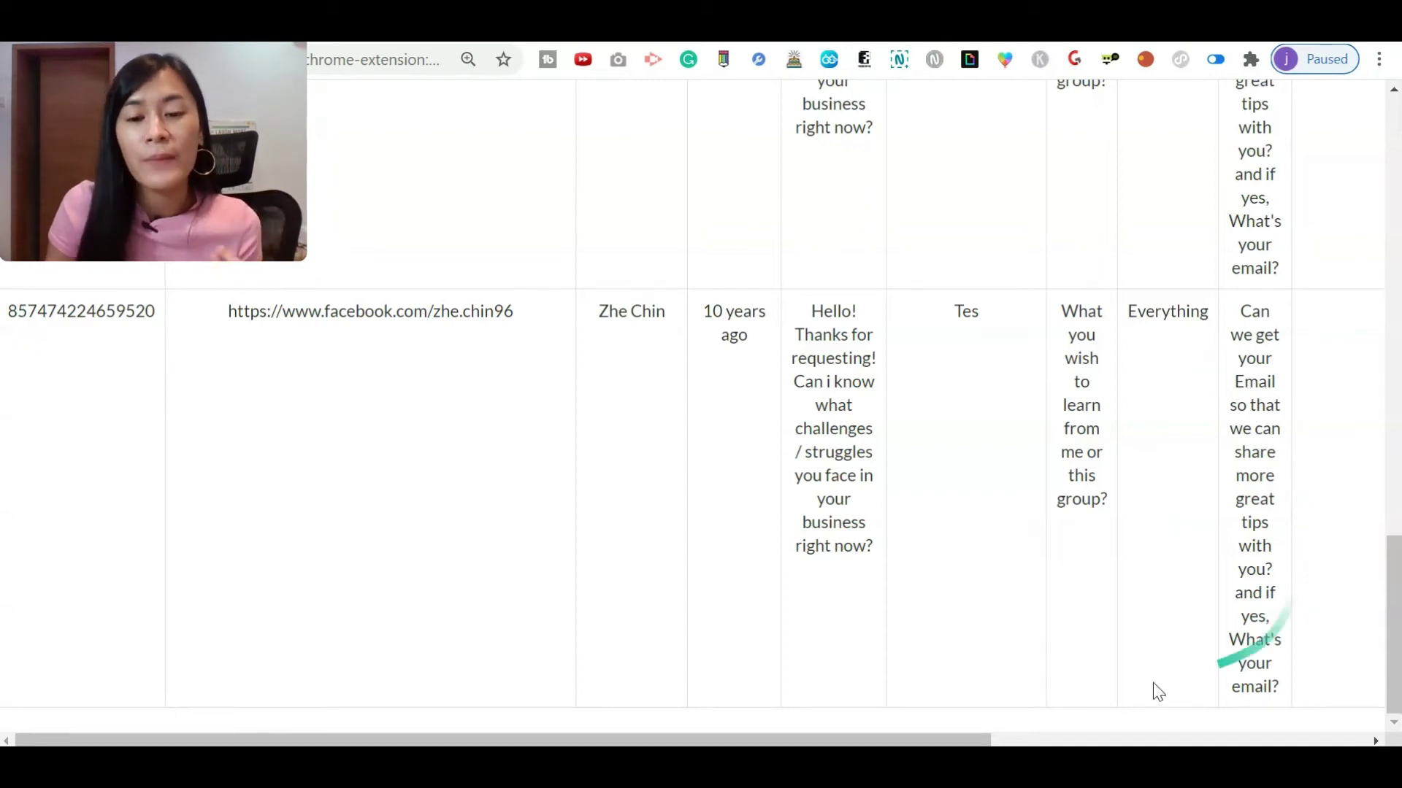
drag(951, 742, 1003, 742)
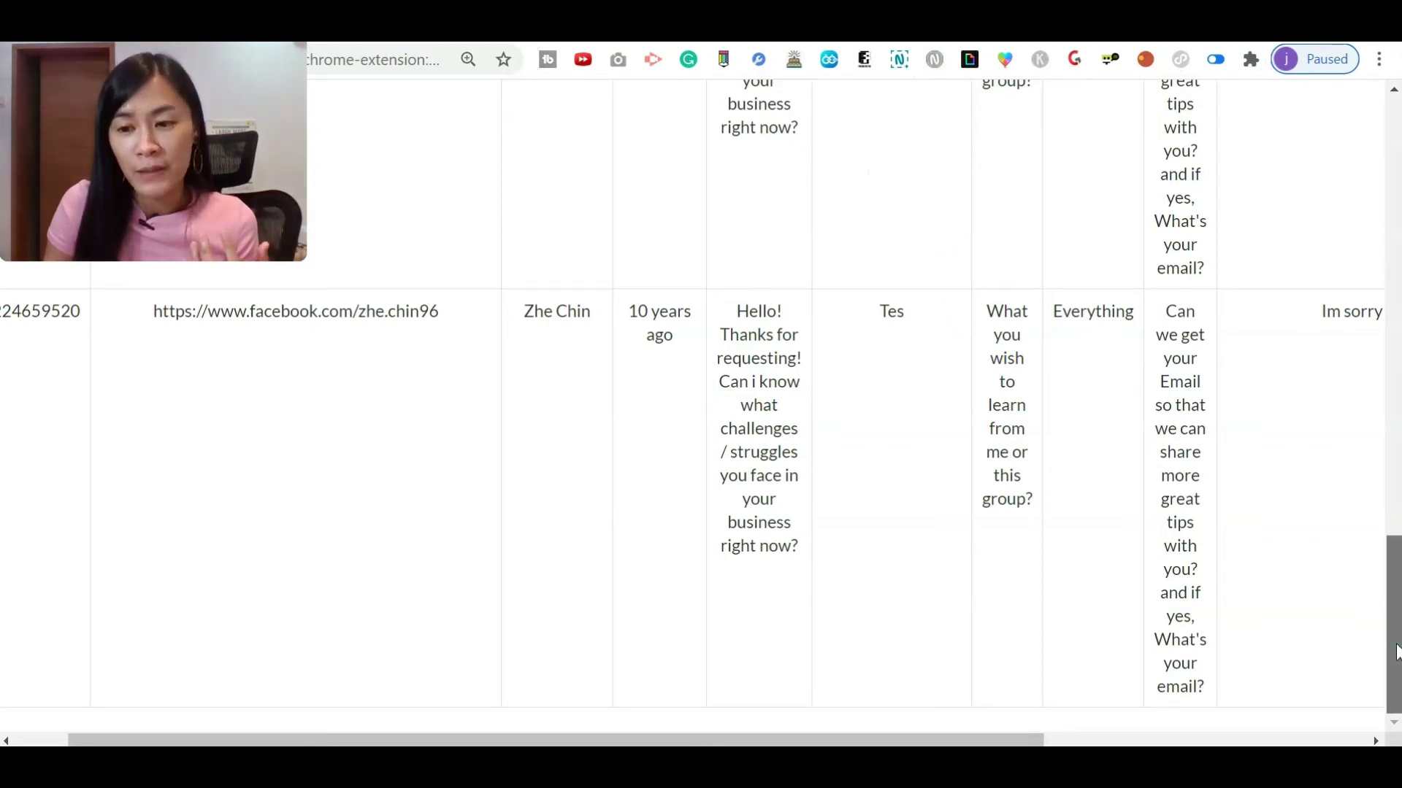
drag(1395, 651, 1395, 211)
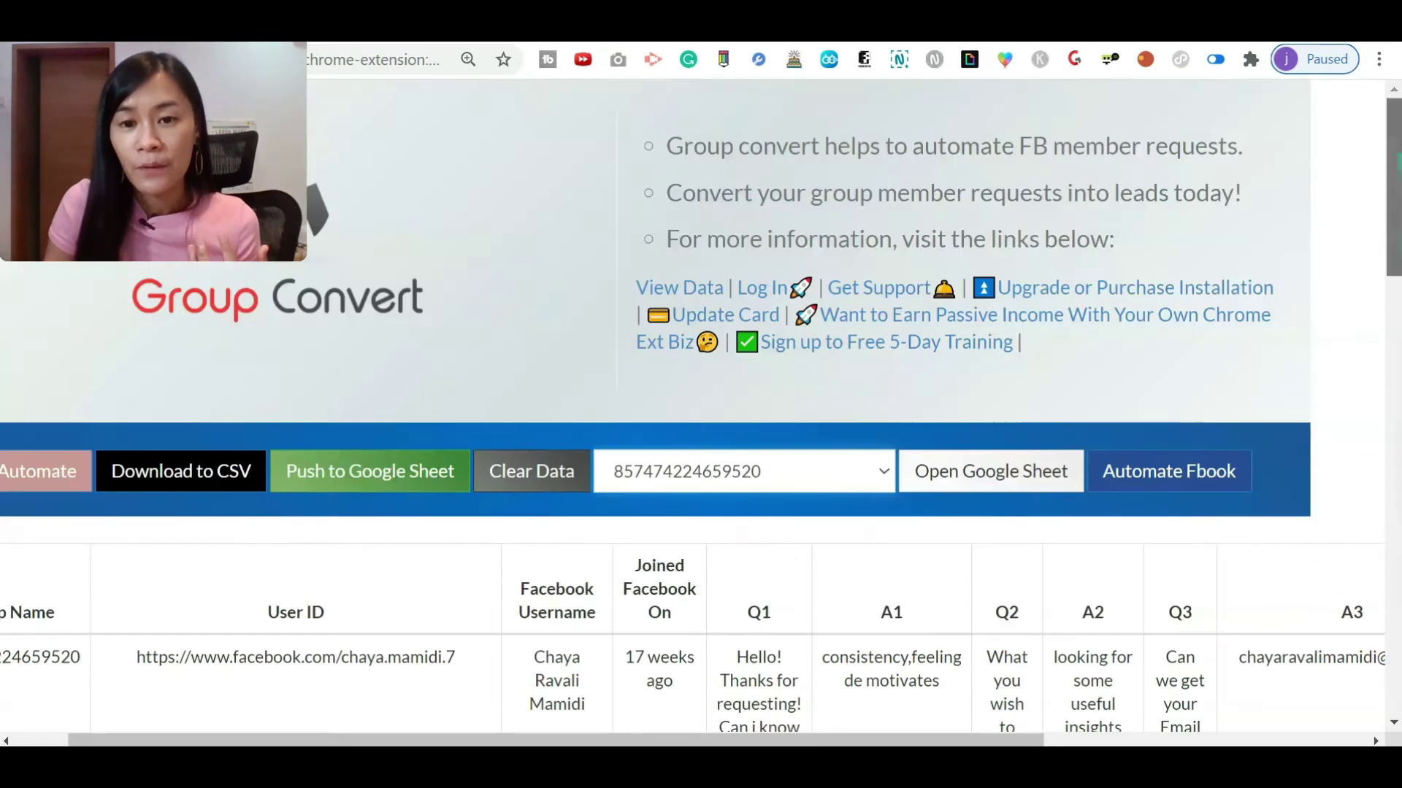
Push the member-answer table to Google Sheets, signing in with the Google account e-mail
click(371, 482)
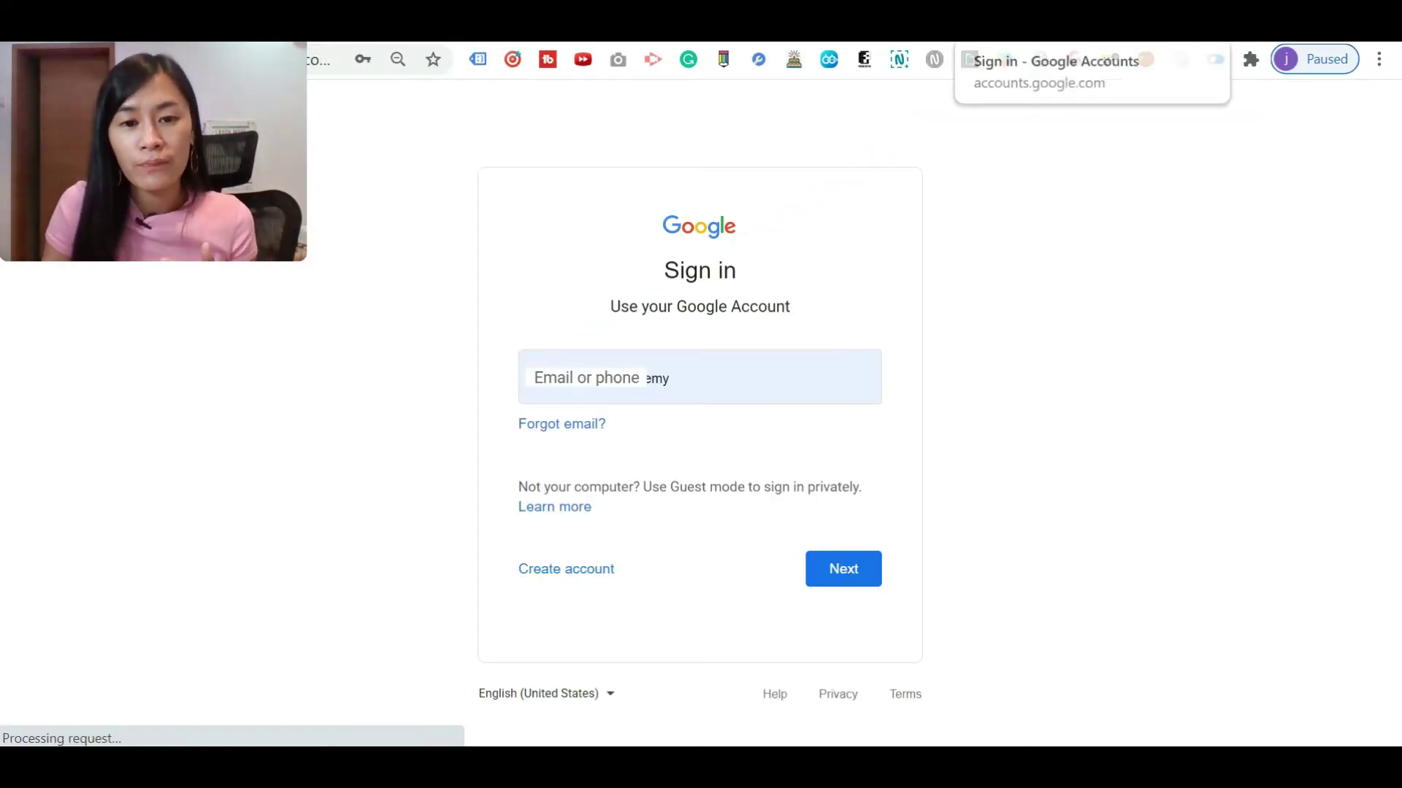
click(532, 363)
key(ctrl+v)
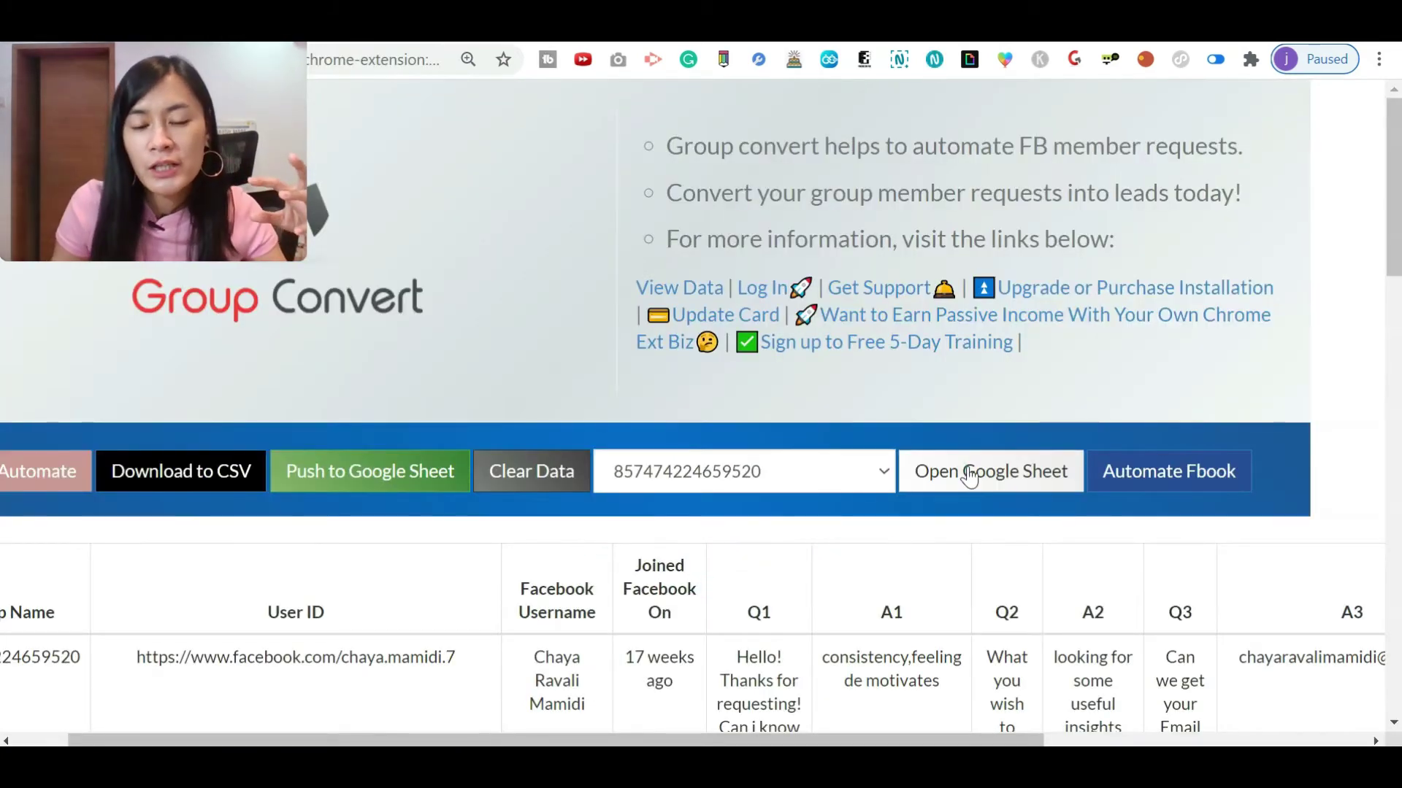
click(391, 487)
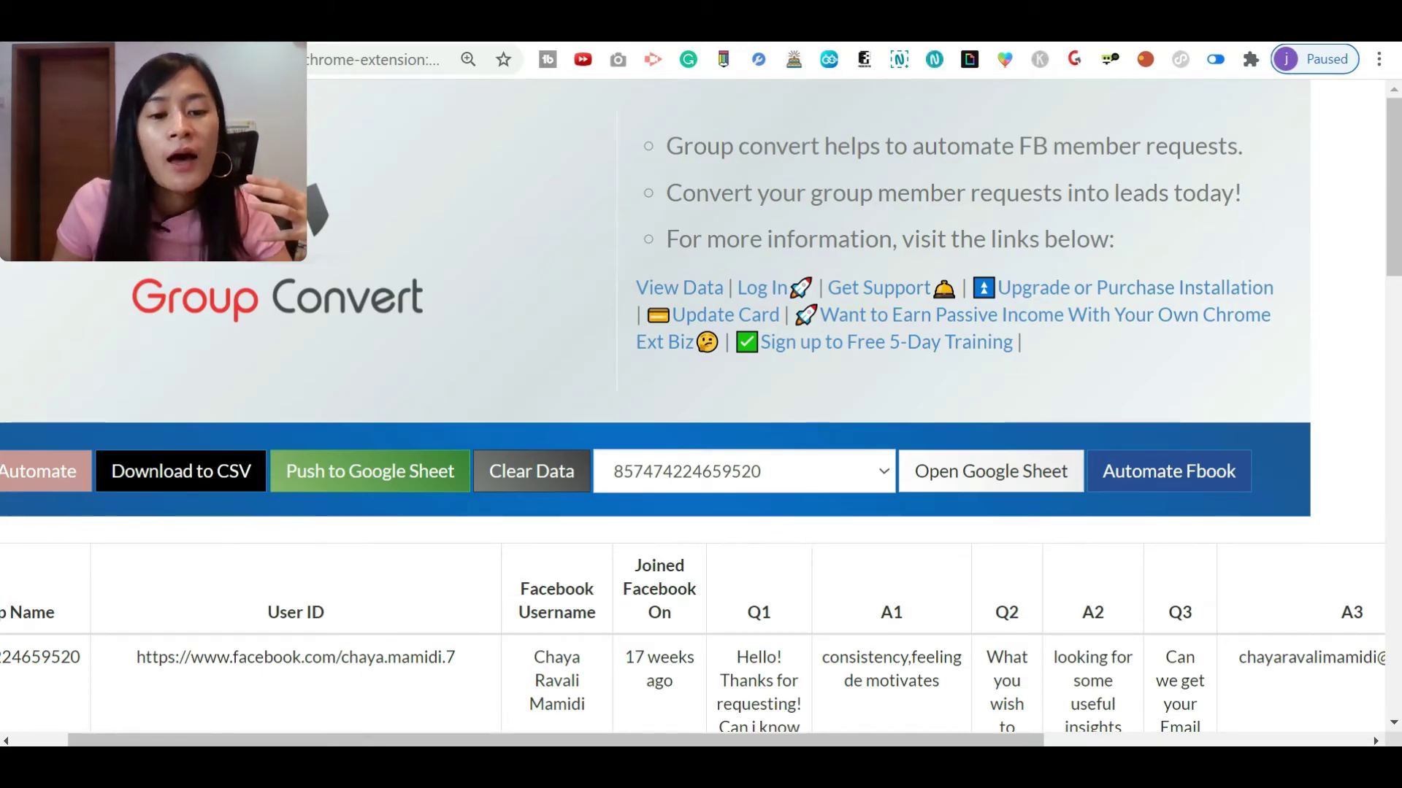
drag(267, 741, 214, 745)
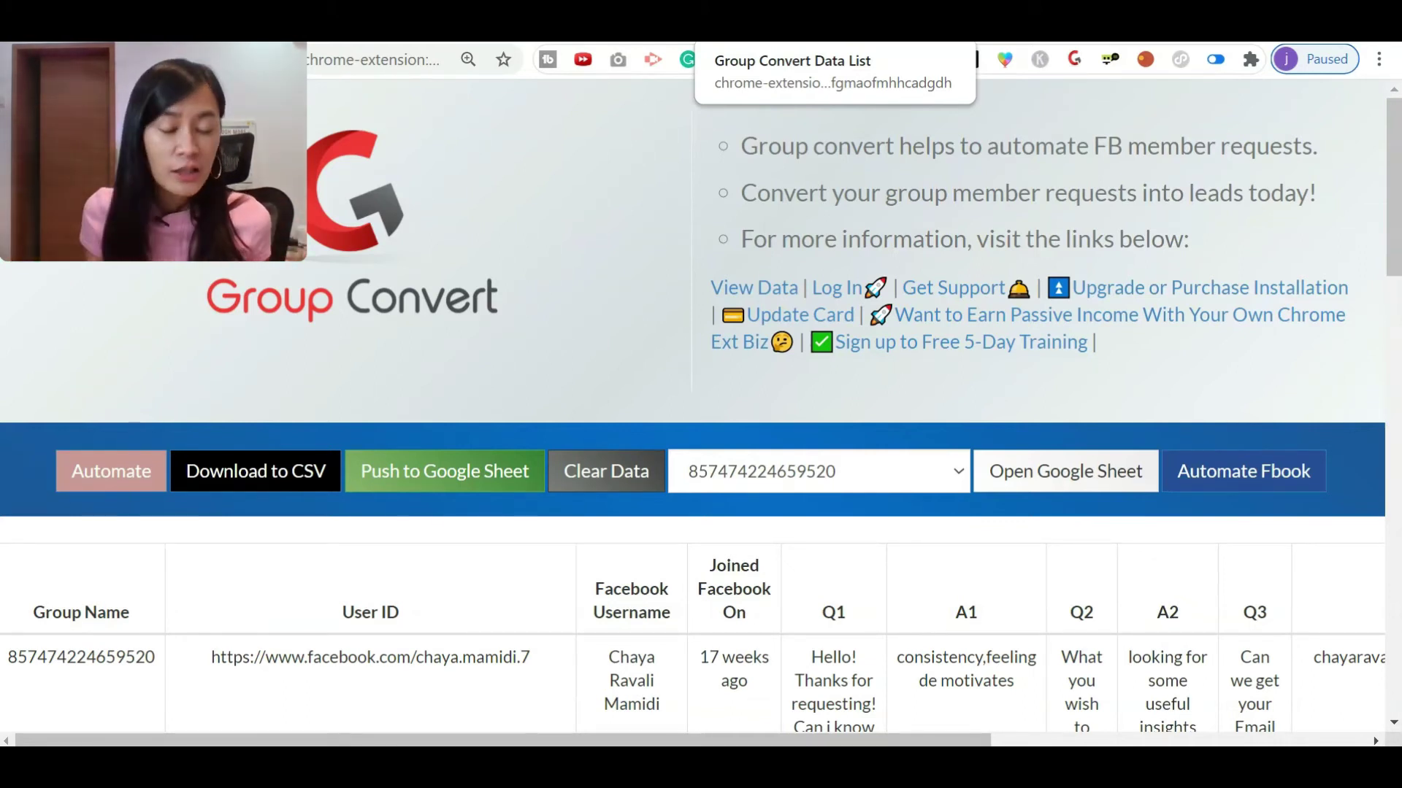
Scroll the Data List down to the last member row
scroll(127, 187, down, 10)
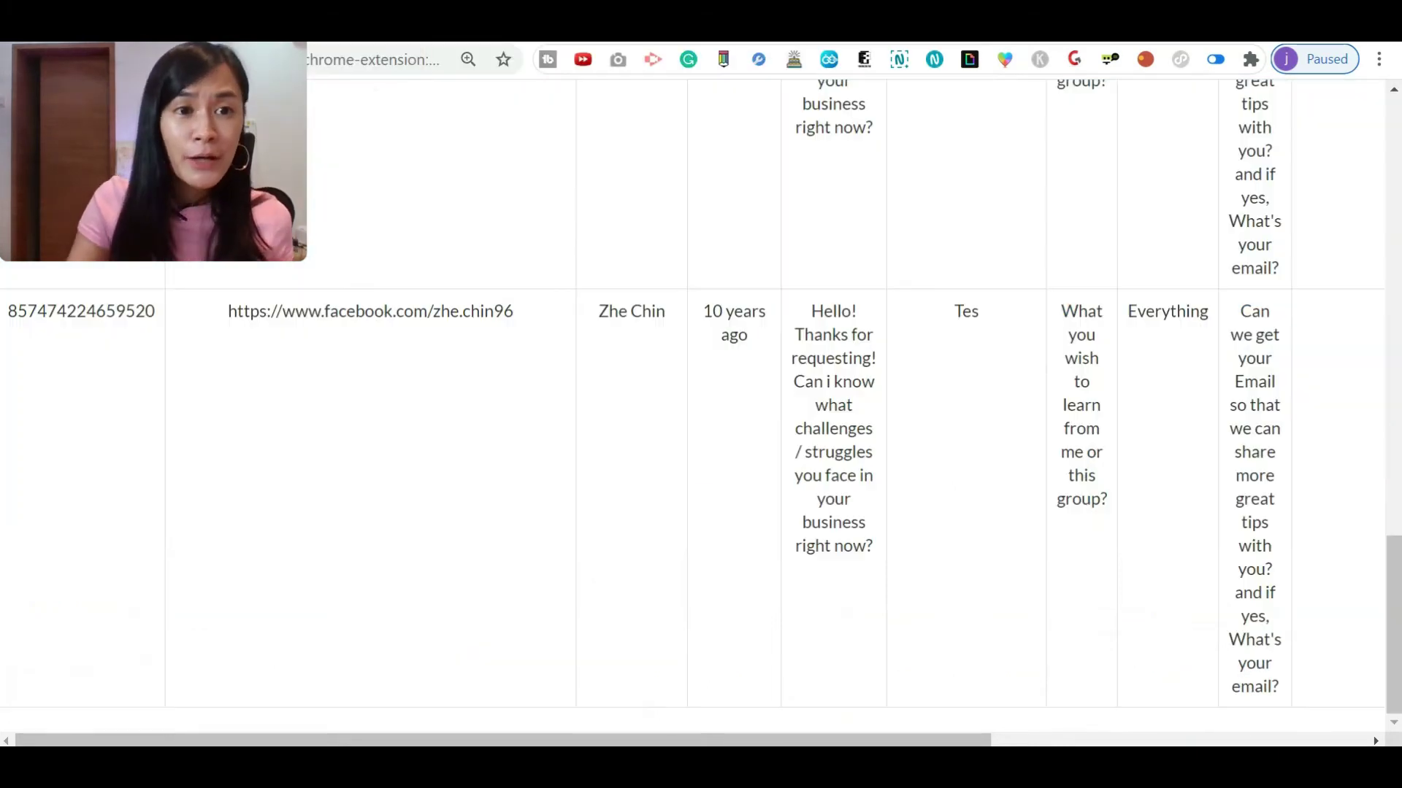
Switch to the groupconvert.com pricing page and scan the $10, $17 and $197 plans
click(358, 29)
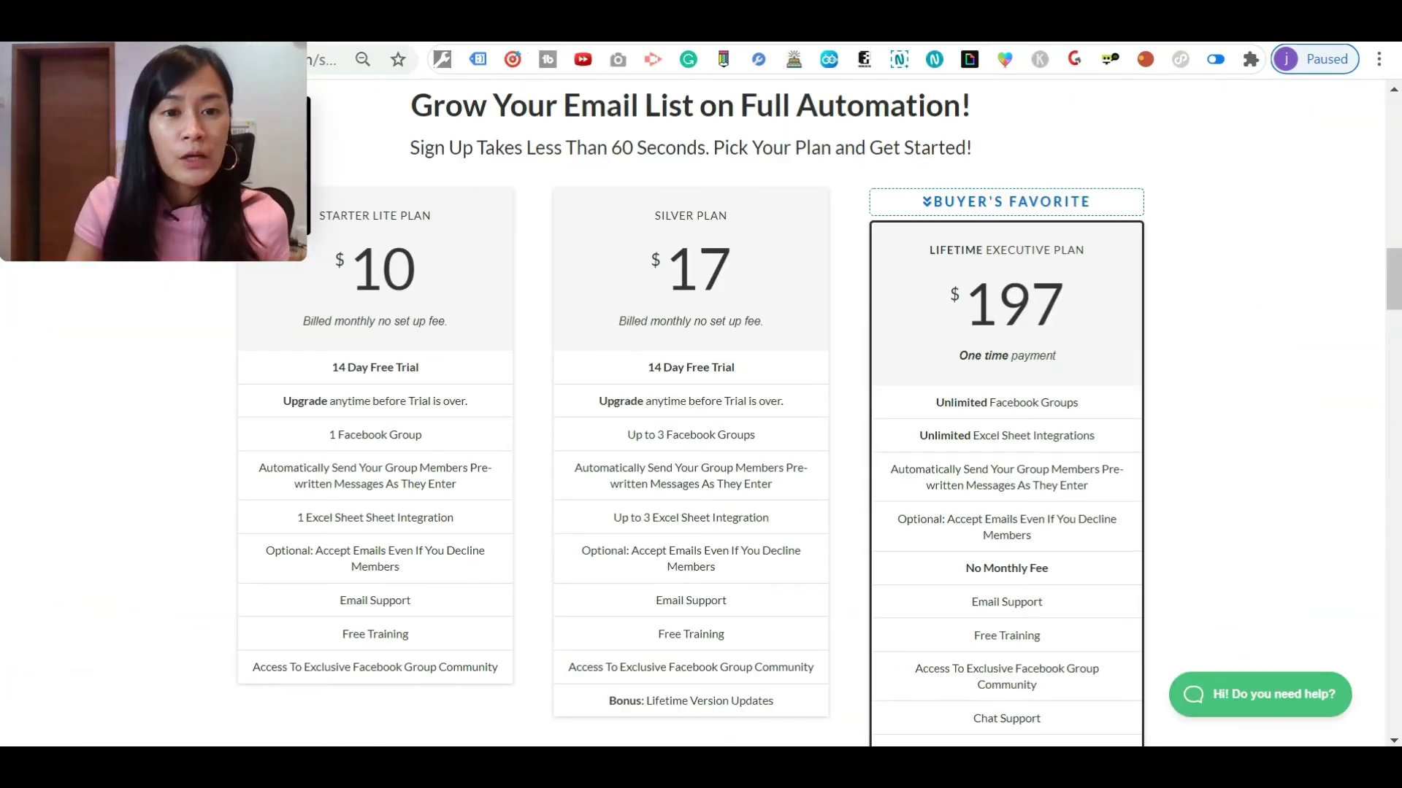
scroll(1189, 557, down, 2)
scroll(1190, 557, up, 2)
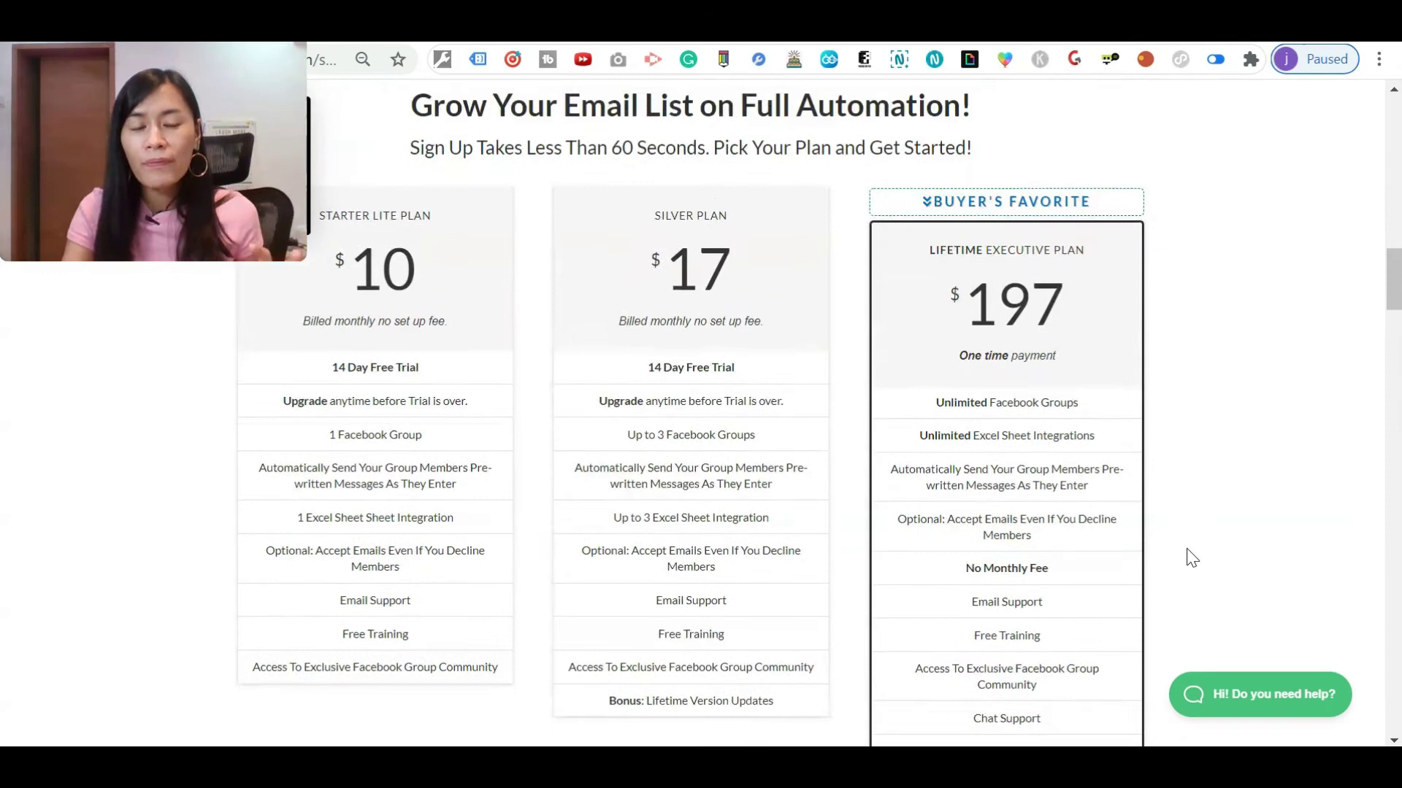
scroll(1192, 557, up, 2)
scroll(1191, 557, down, 2)
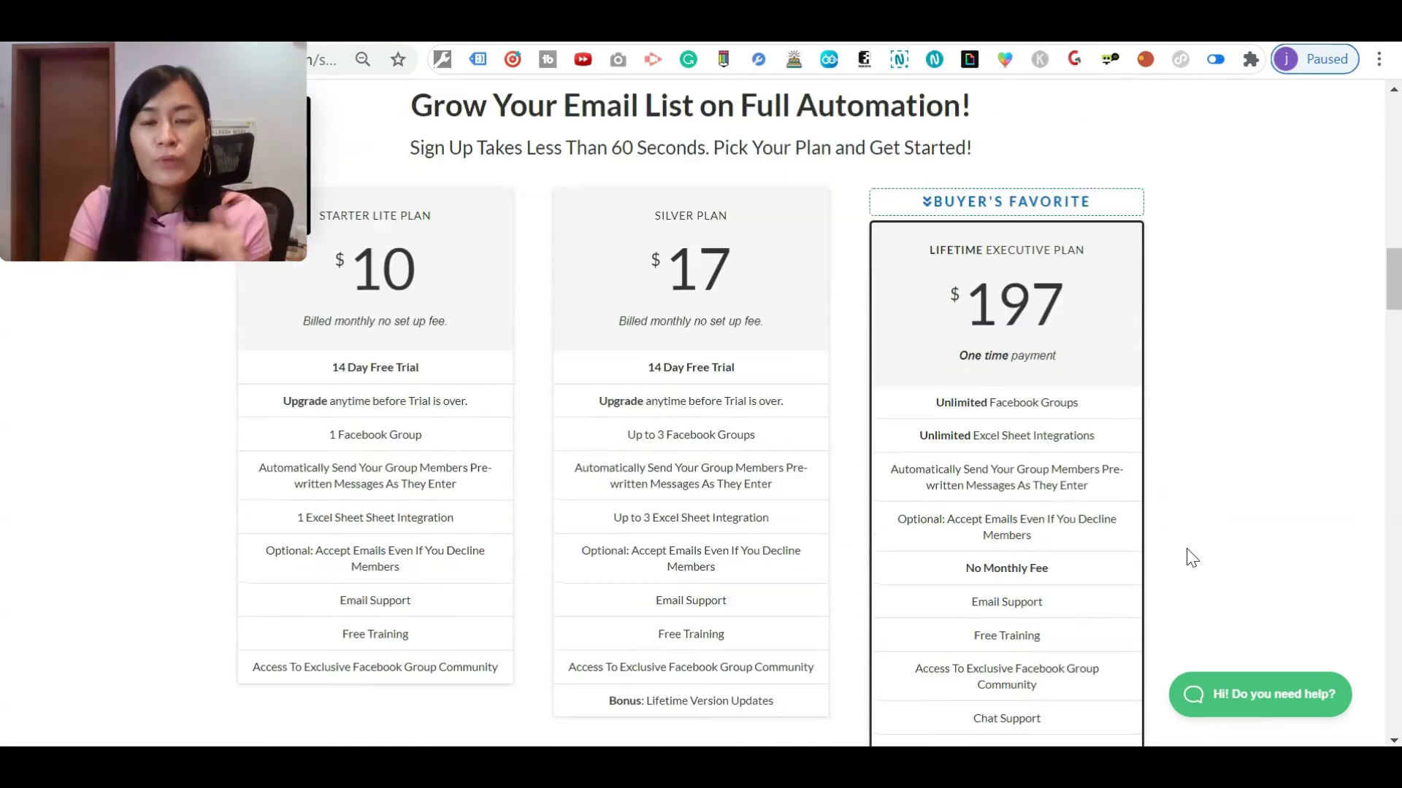
scroll(1189, 557, up, 2)
scroll(1168, 551, down, 2)
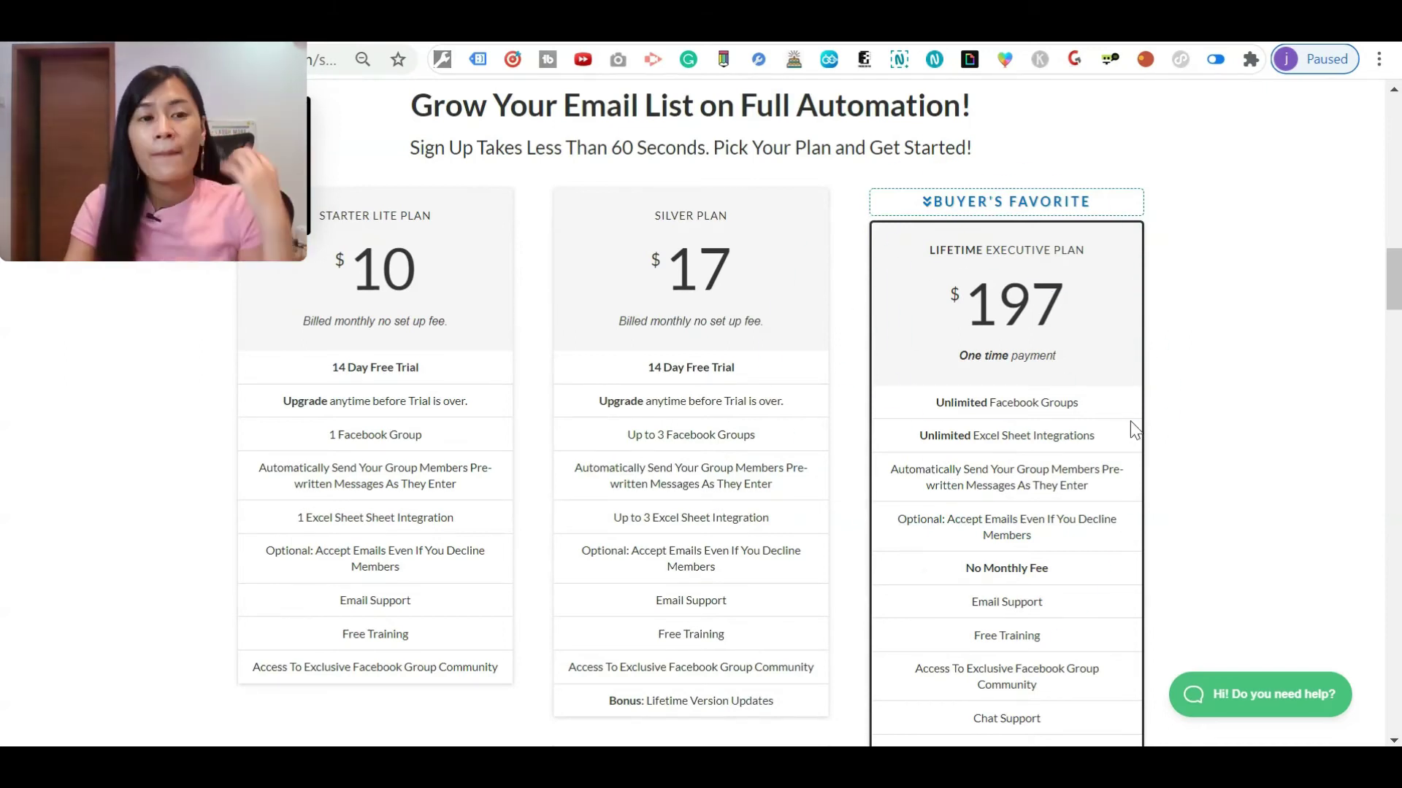
Highlight the $197 Lifetime plan's Unlimited Facebook Groups and No Monthly Fee lines
drag(1110, 417, 942, 416)
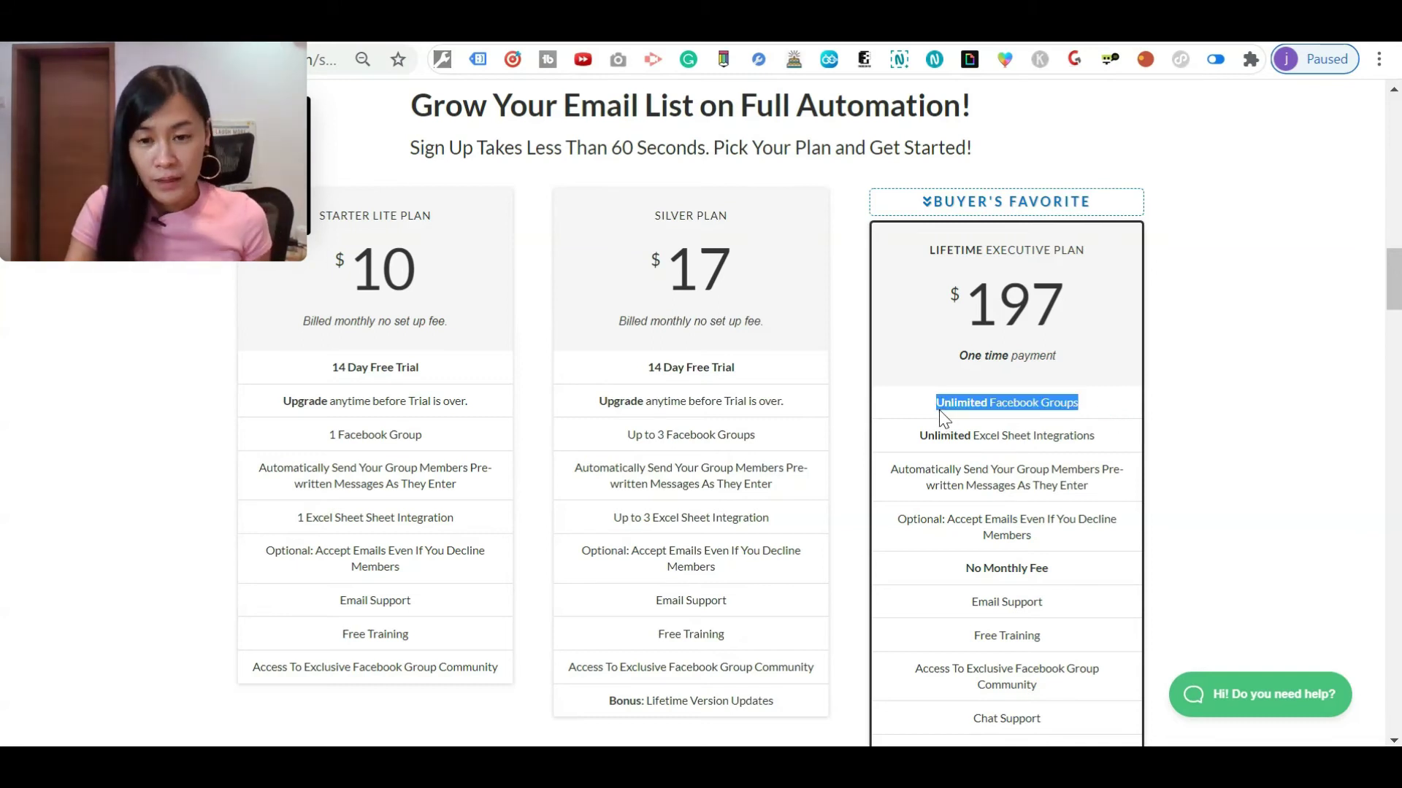
scroll(1099, 432, down, 2)
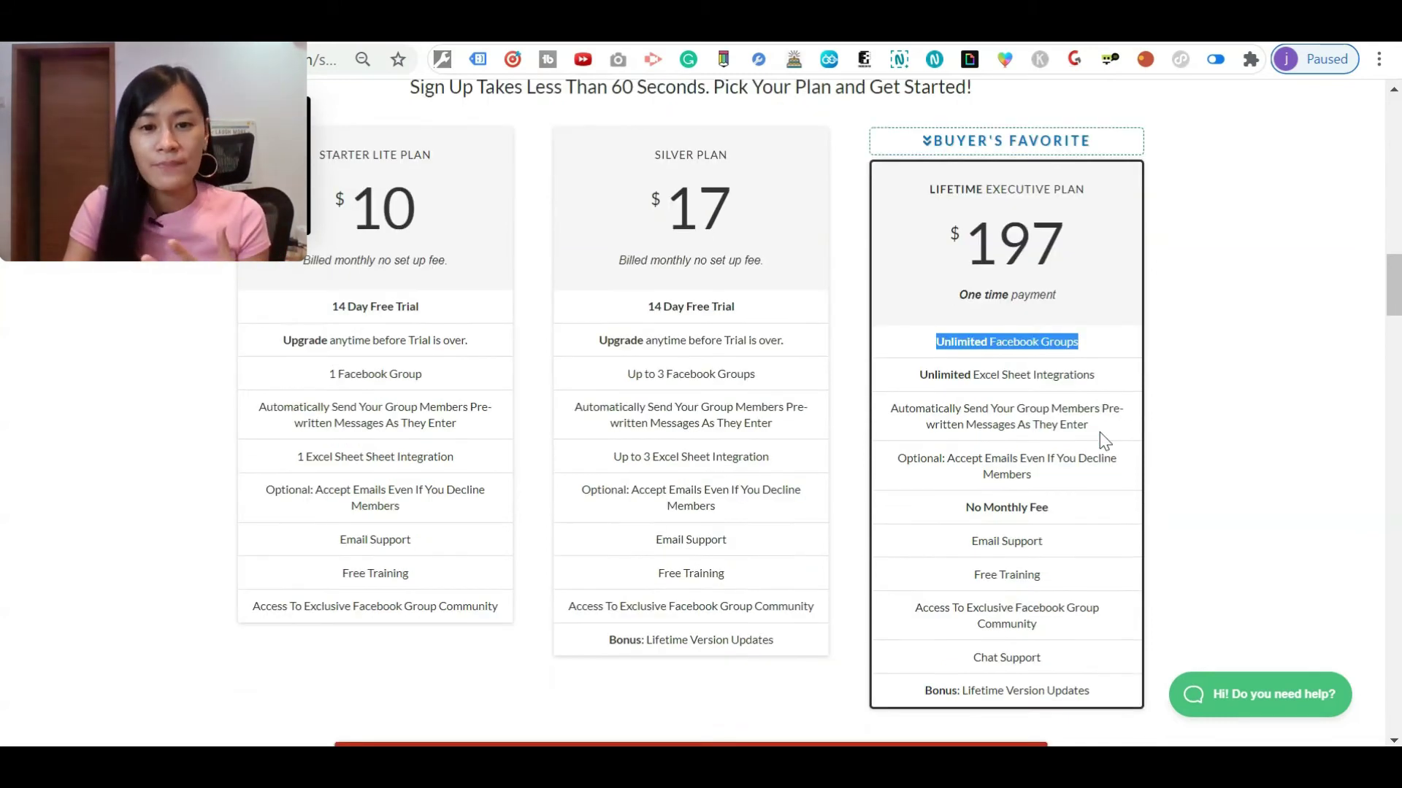
click(1079, 363)
drag(1079, 295, 917, 310)
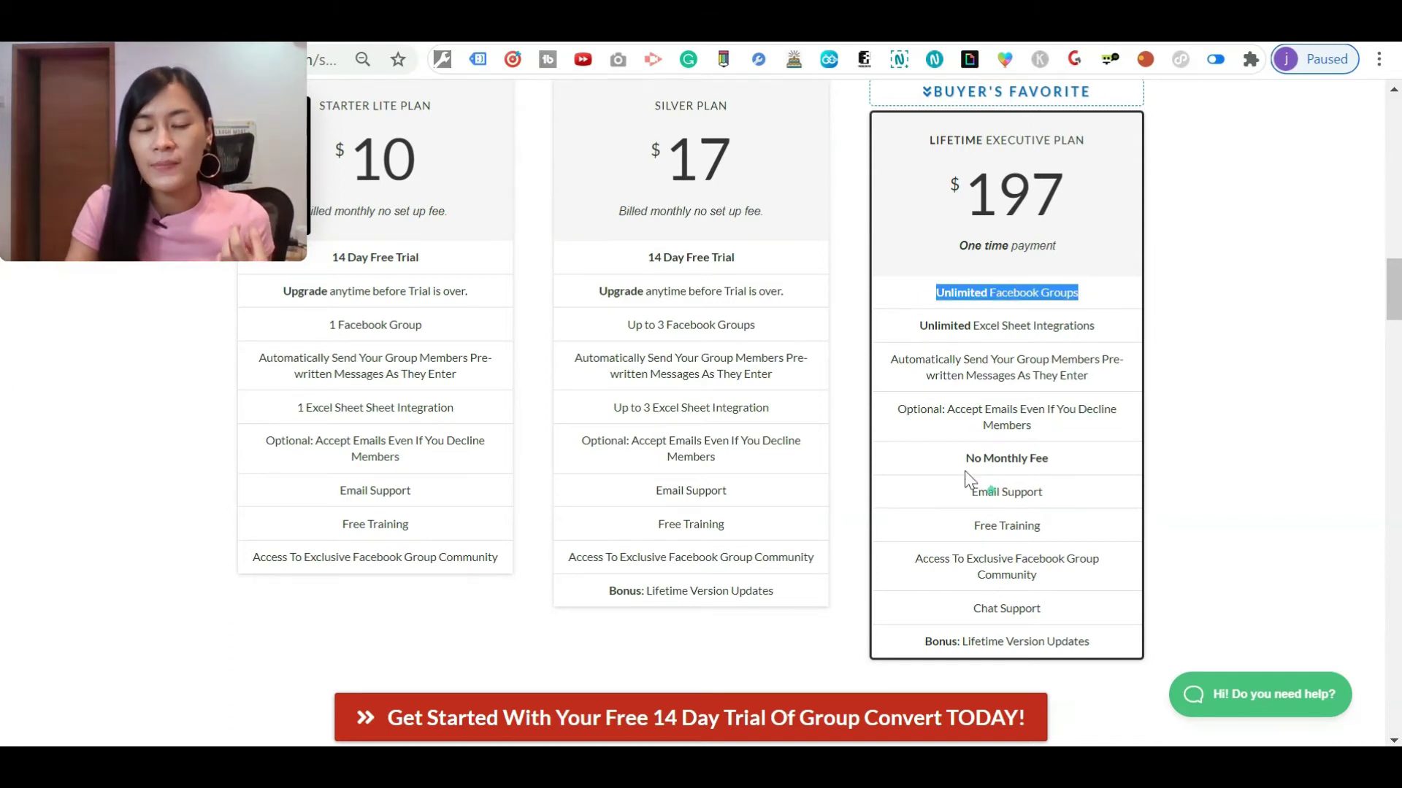
drag(959, 460, 1104, 471)
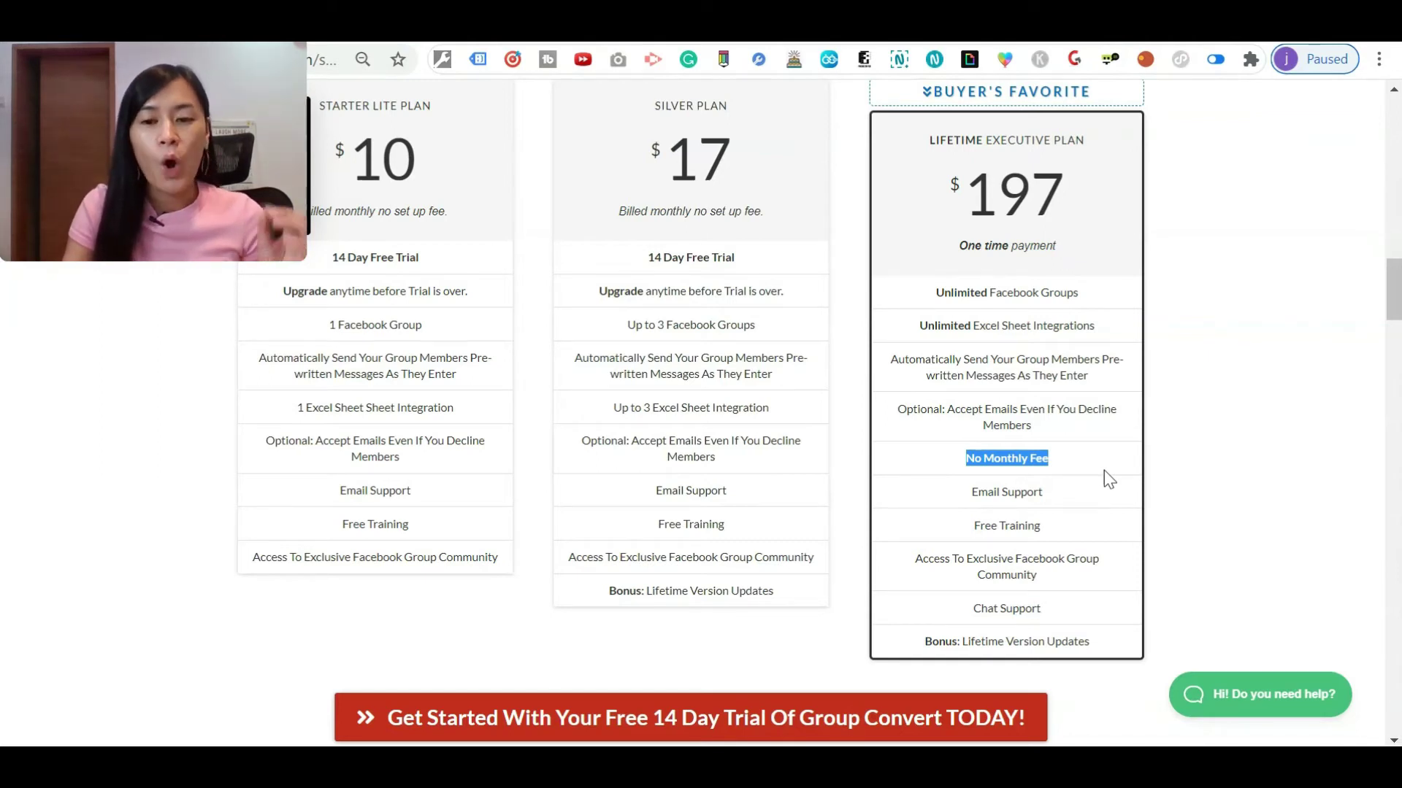
click(1104, 470)
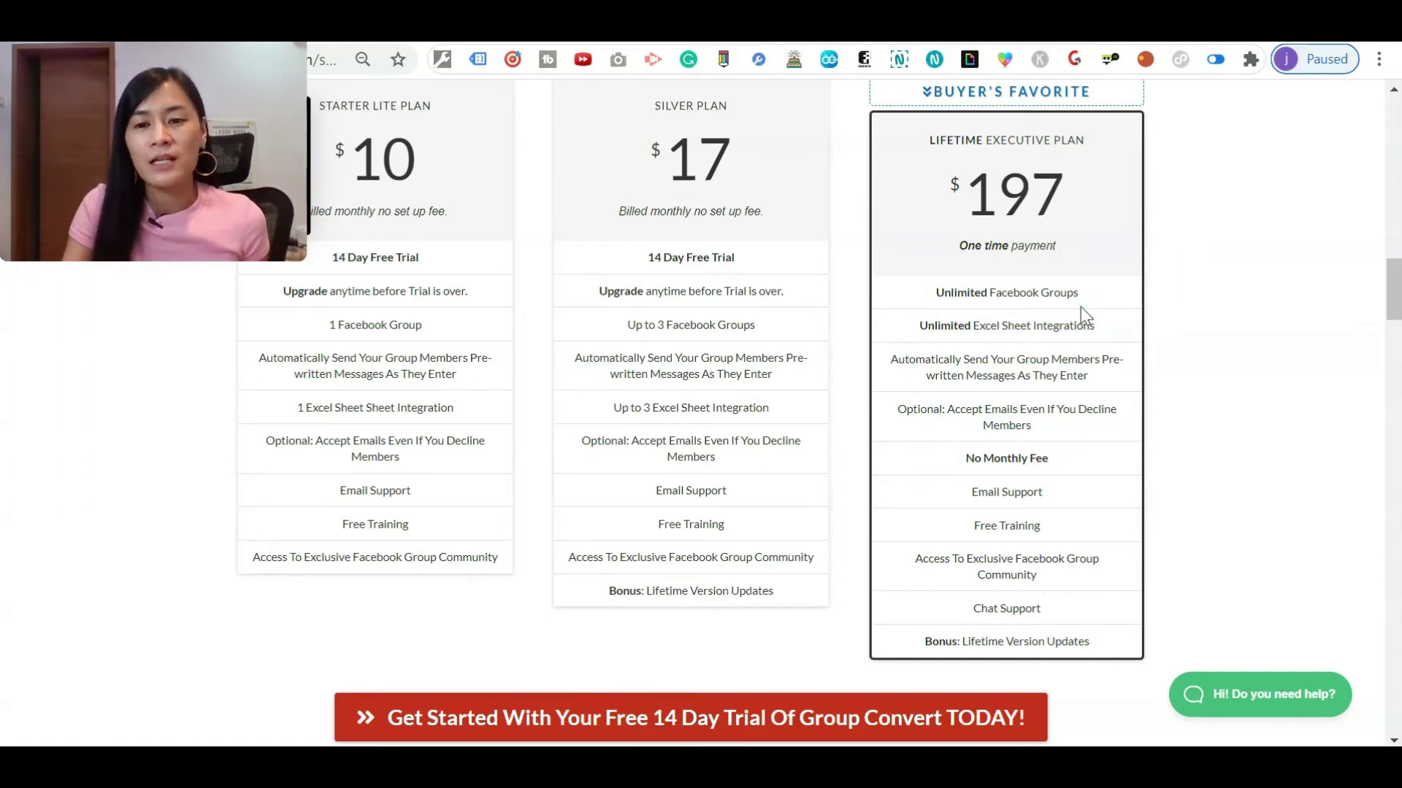
drag(1081, 307, 949, 305)
drag(210, 226, 1256, 232)
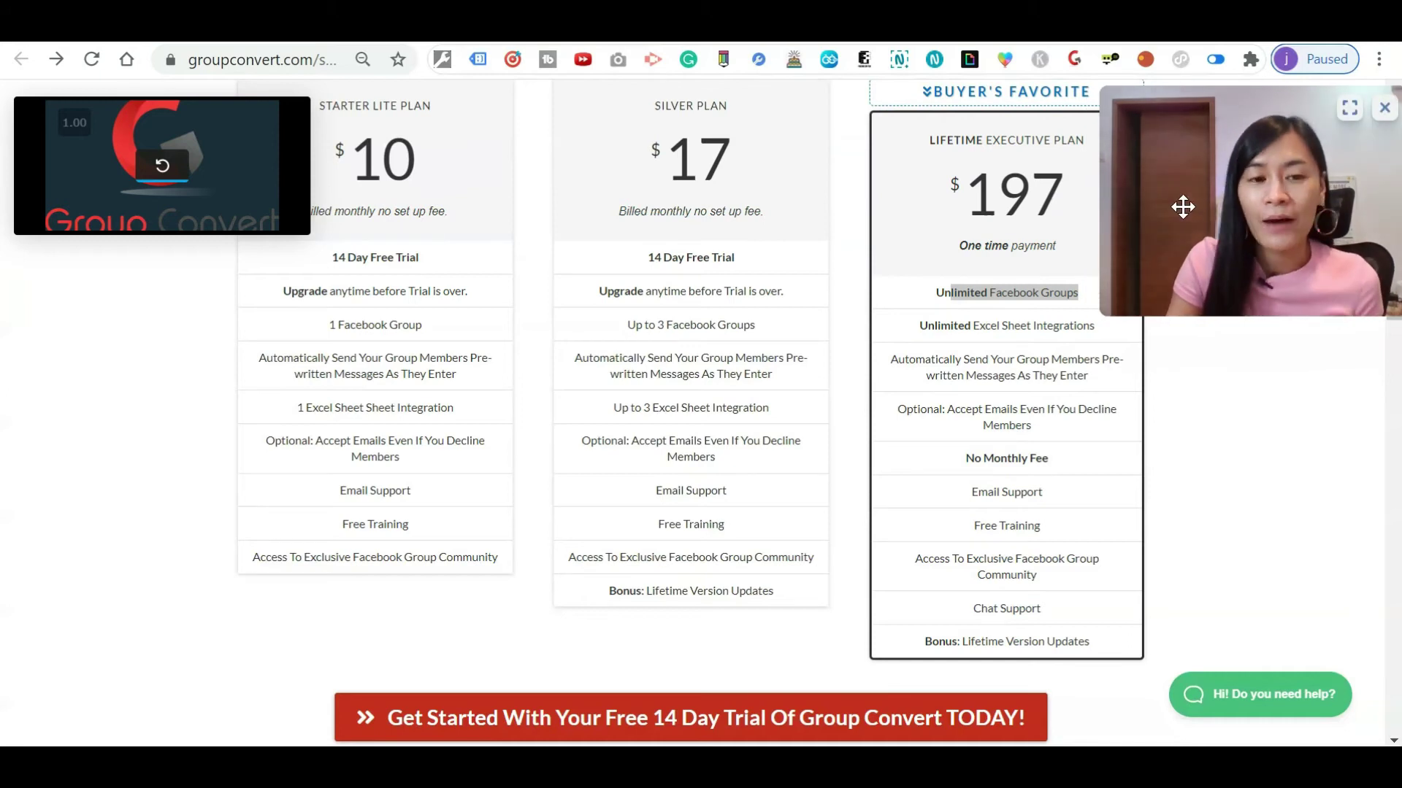
scroll(314, 249, up, 2)
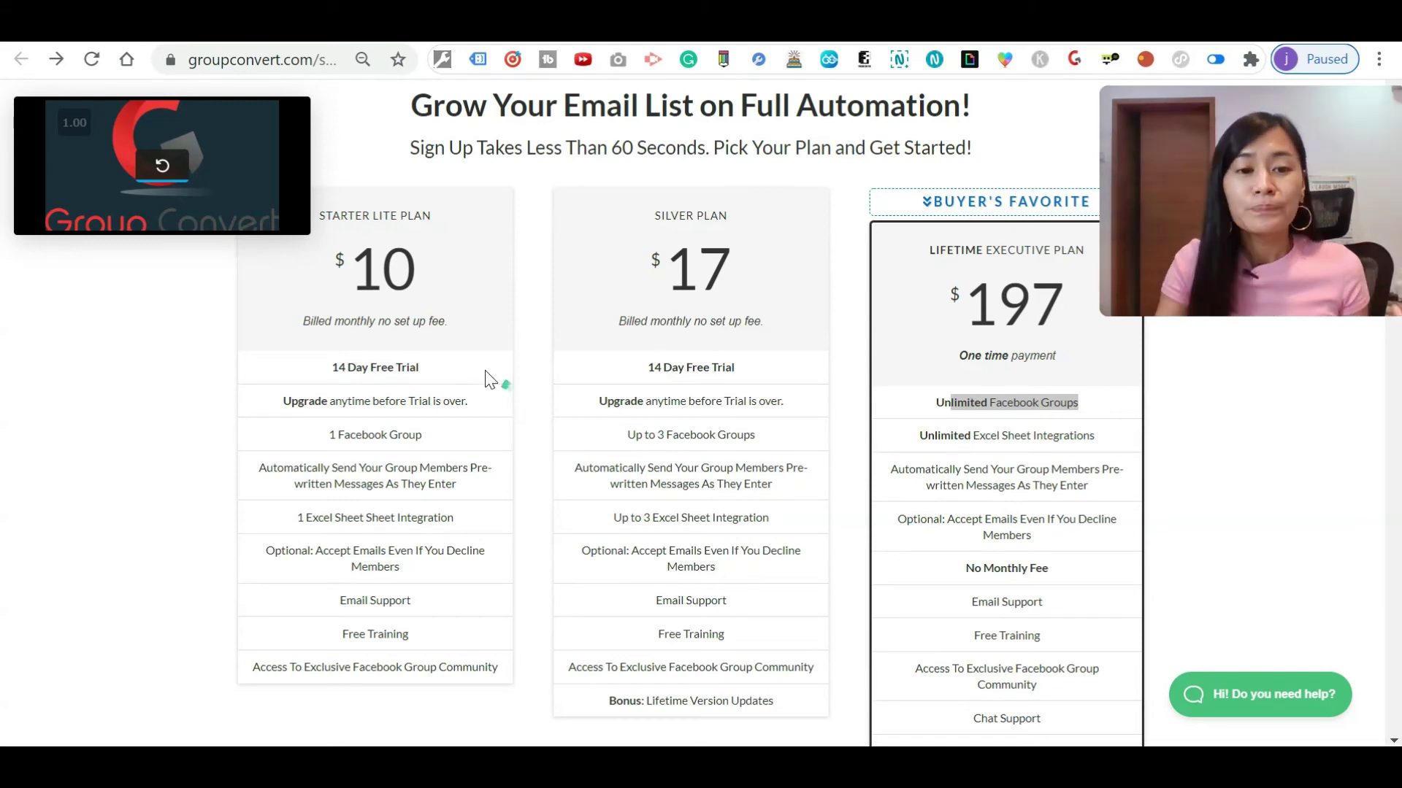
drag(1011, 398, 1040, 101)
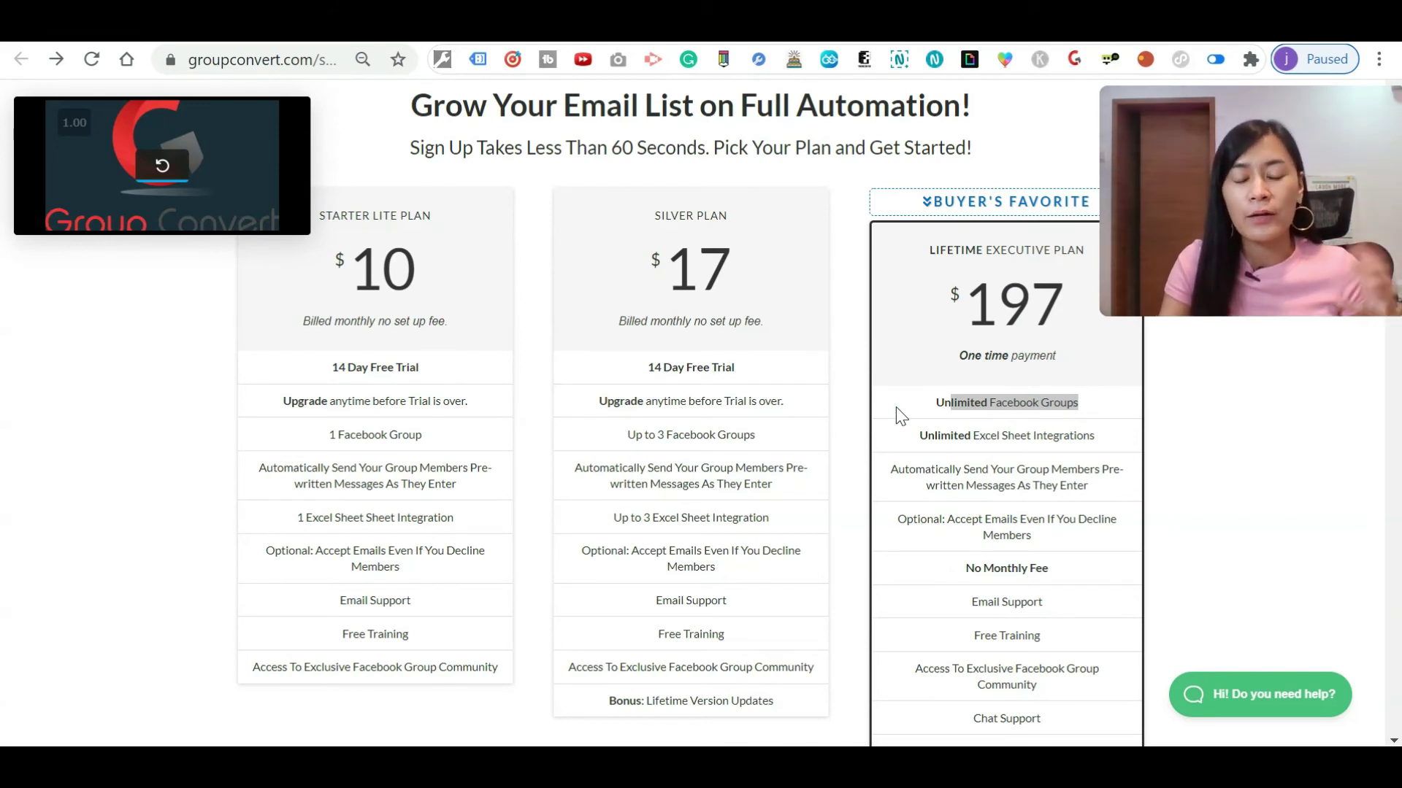
drag(909, 445, 442, 292)
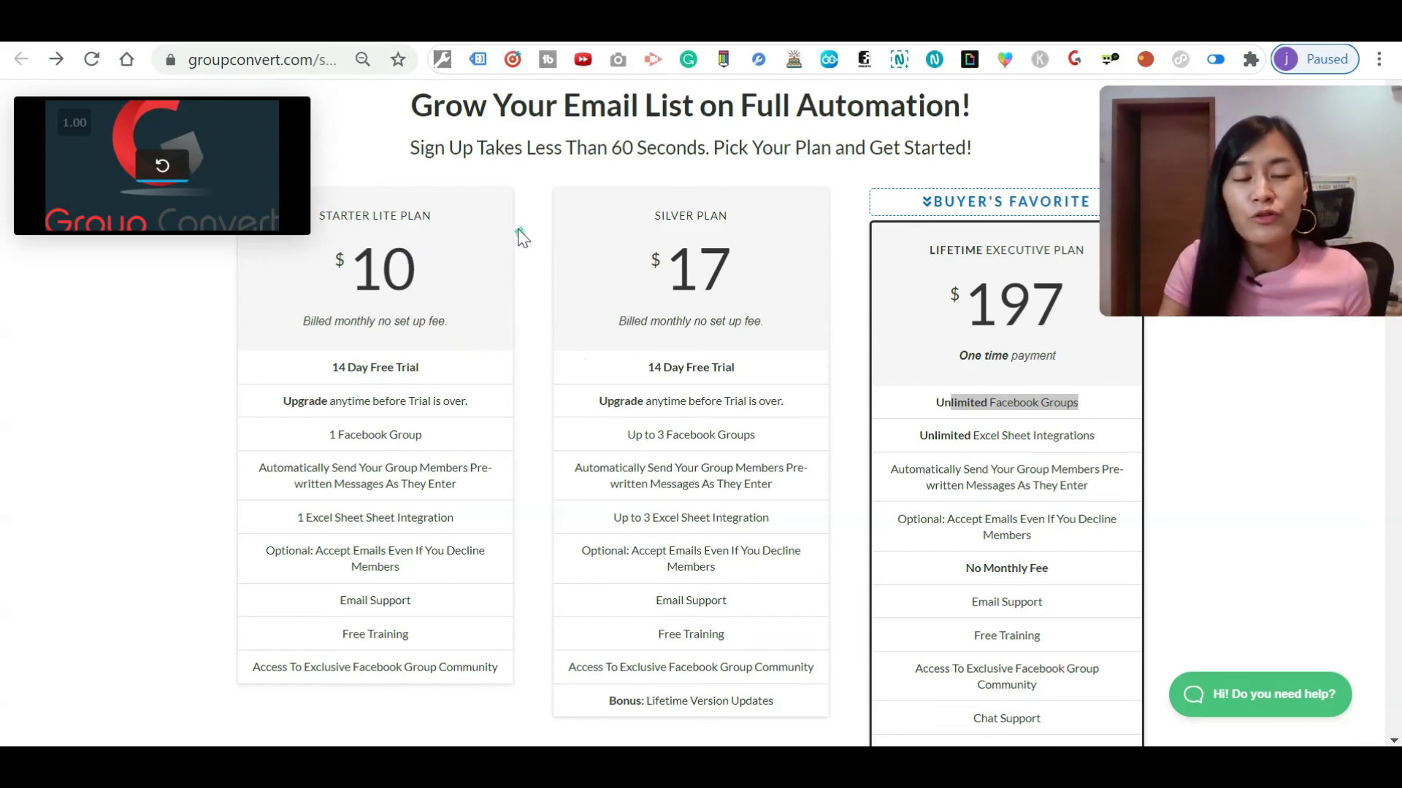
mouse_move(516, 234)
mouse_down()
mouse_move(526, 462)
mouse_move(435, 661)
mouse_move(226, 671)
mouse_move(153, 278)
mouse_move(168, 234)
mouse_move(391, 199)
mouse_move(492, 201)
mouse_move(519, 587)
mouse_up()
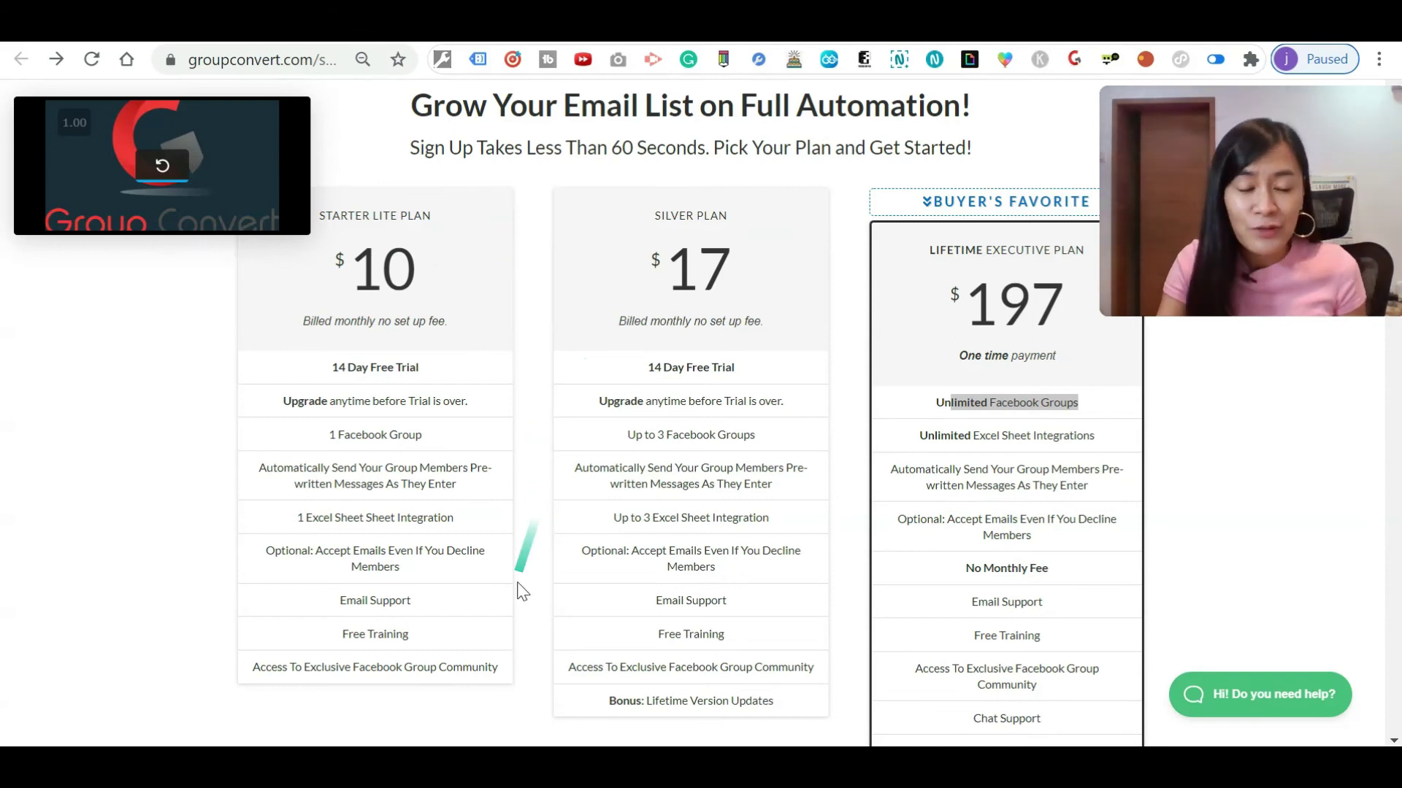